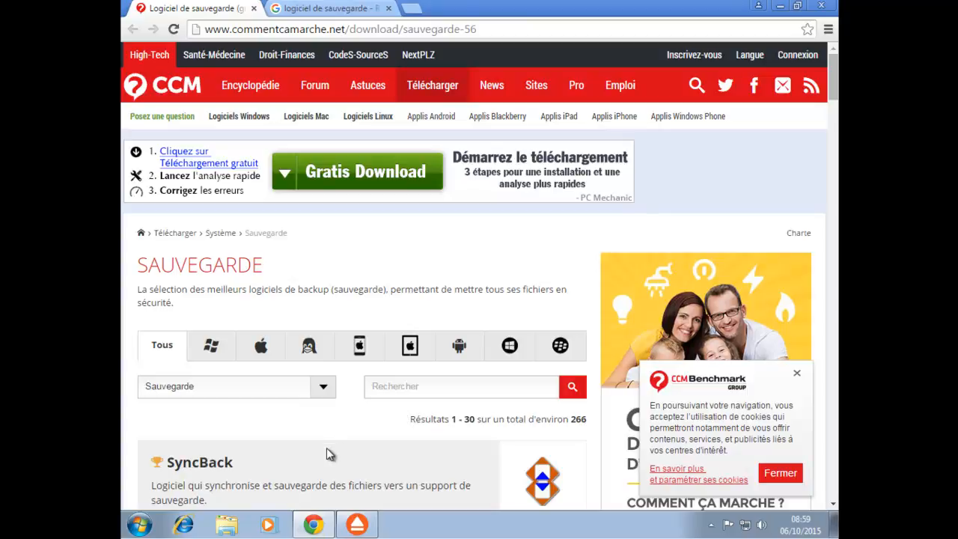
- Browse the first page of backup programs in the CommentCaMarche Sauvegarde download list, from SyncBack to Gmail Backup
scroll(327, 454, down, 2)
scroll(329, 454, up, 2)
scroll(327, 453, down, 2)
scroll(329, 442, down, 2)
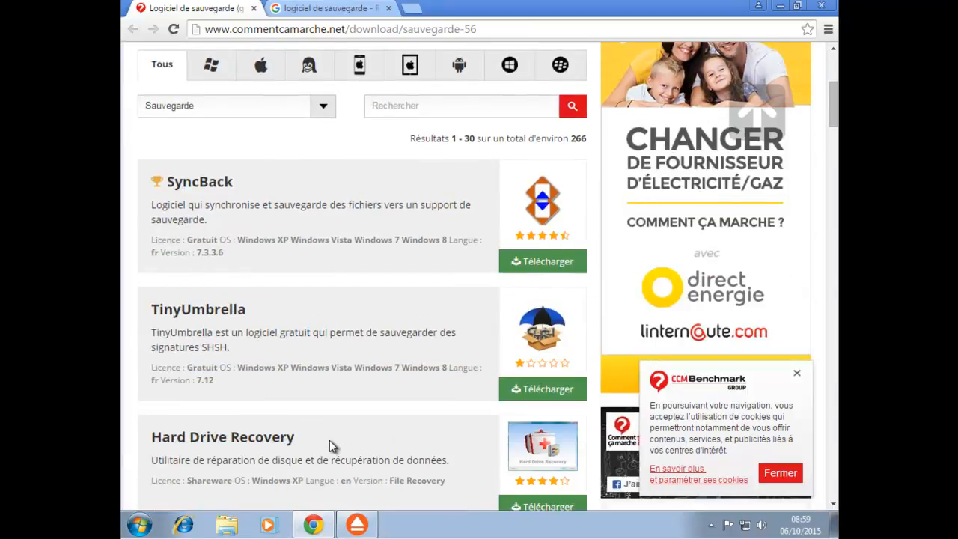
scroll(329, 440, down, 2)
scroll(329, 440, down, 3)
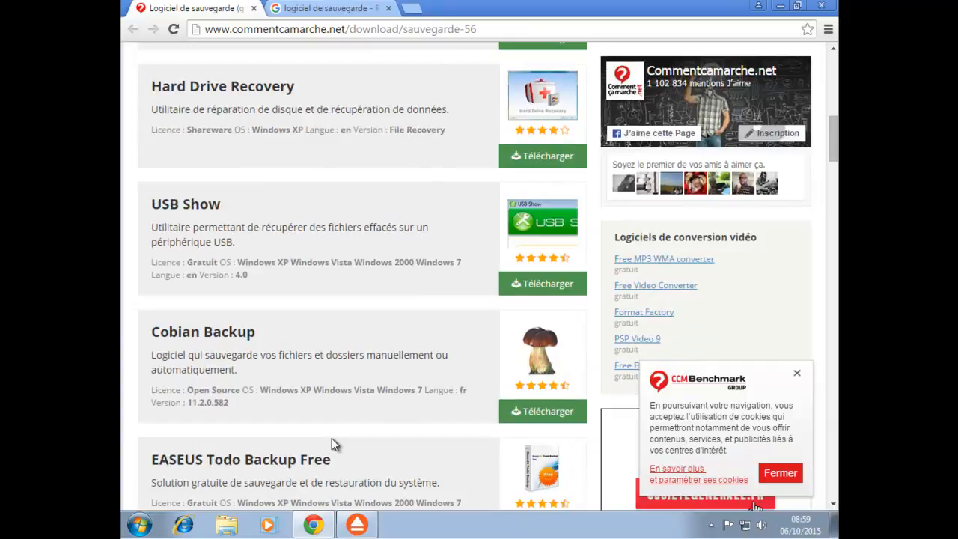
scroll(331, 440, down, 3)
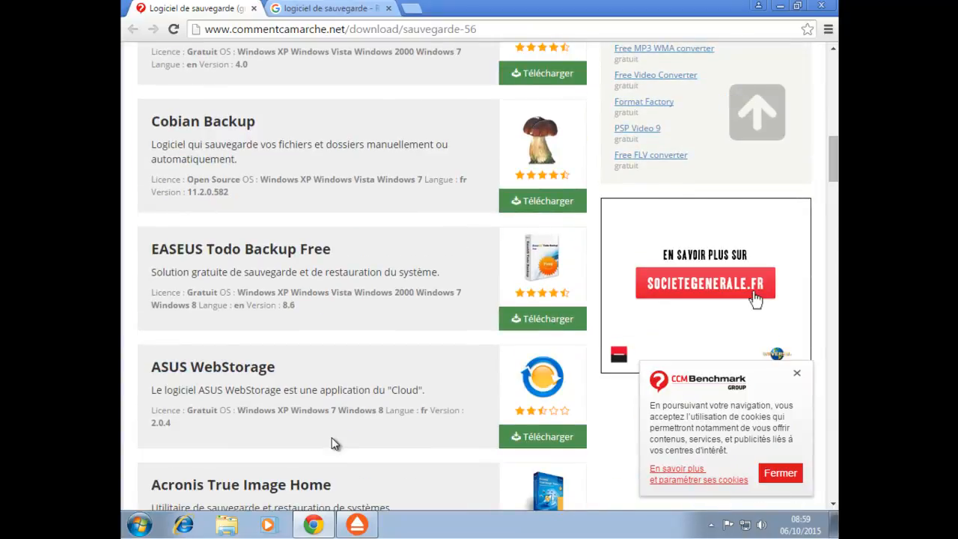
scroll(335, 443, down, 2)
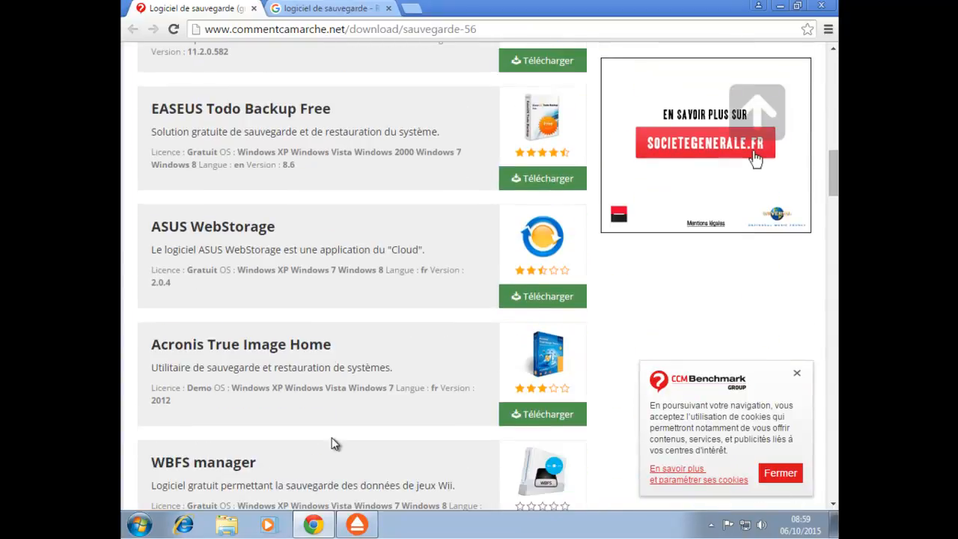
scroll(335, 443, down, 2)
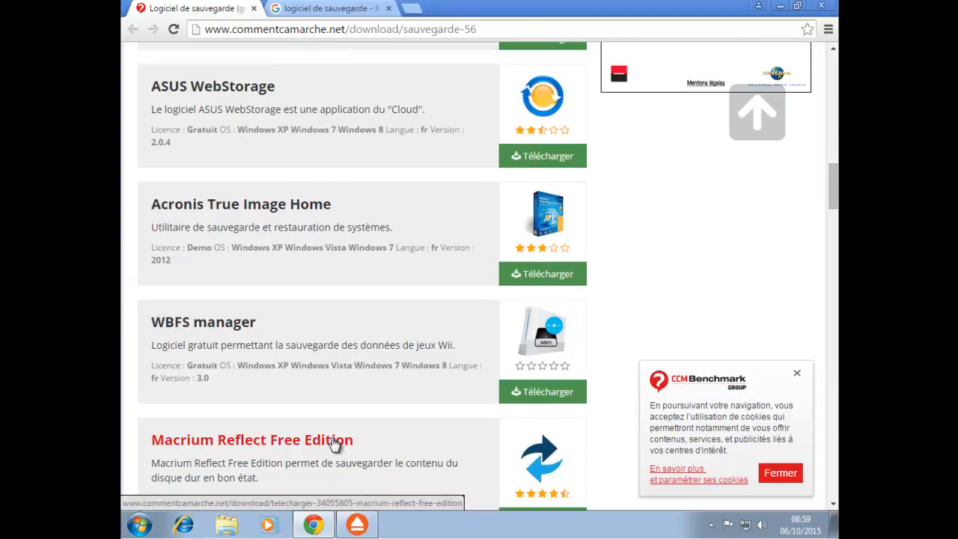
scroll(334, 443, down, 4)
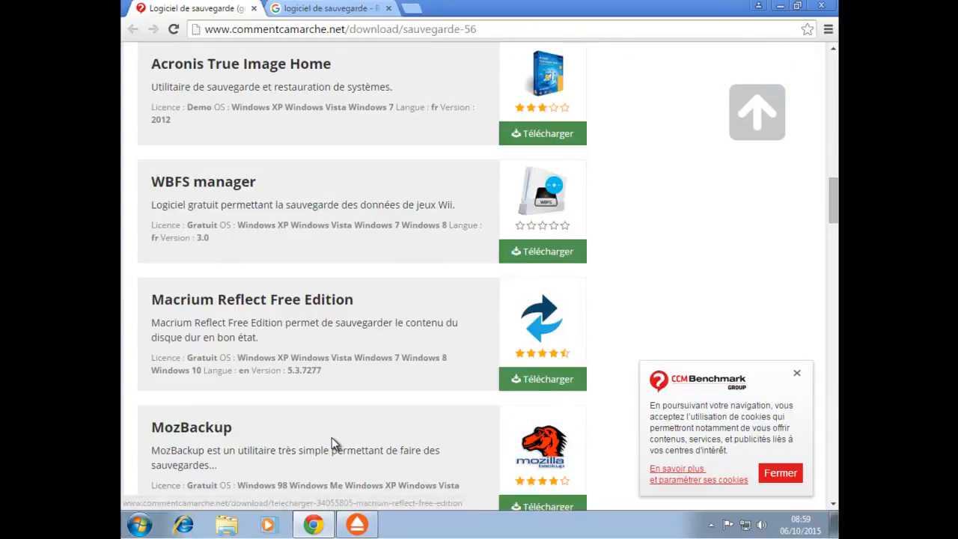
scroll(335, 443, down, 3)
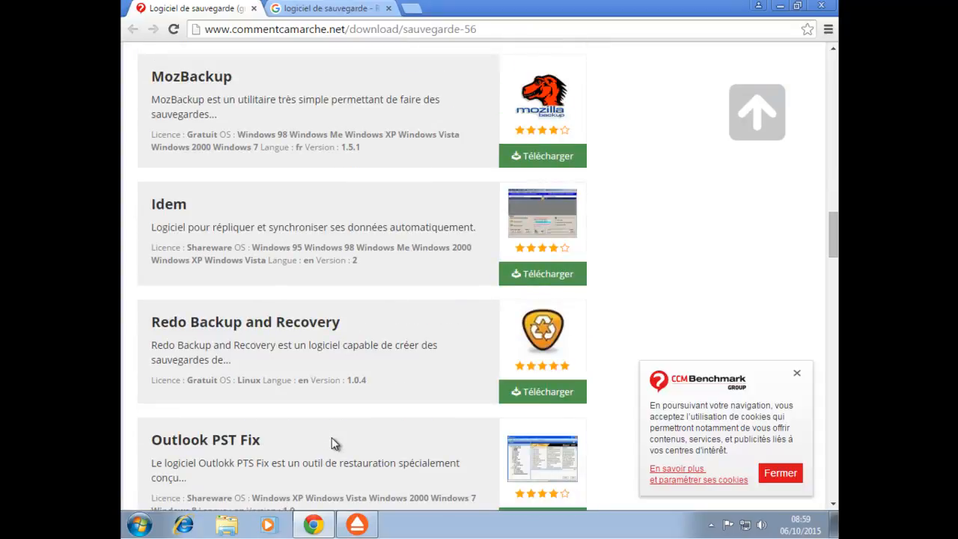
scroll(333, 442, down, 3)
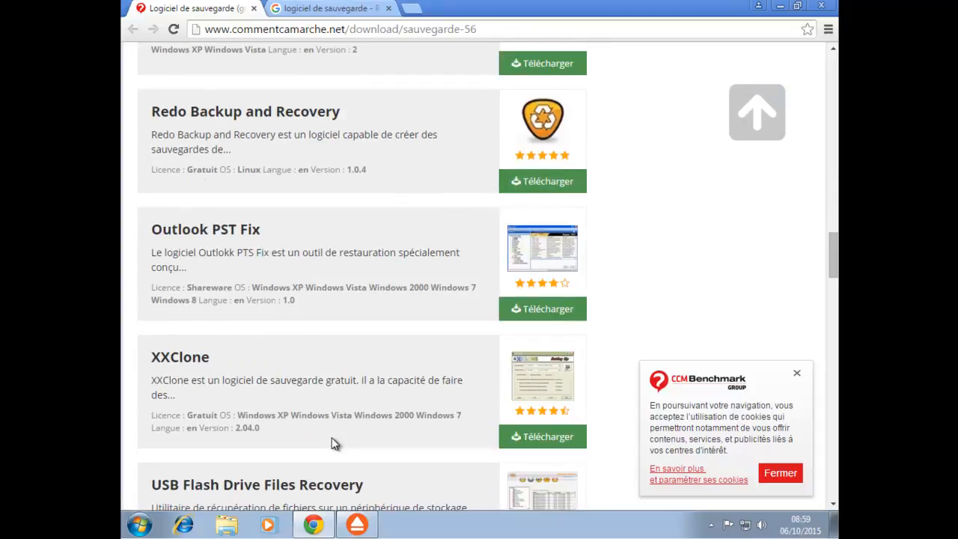
scroll(334, 443, down, 1)
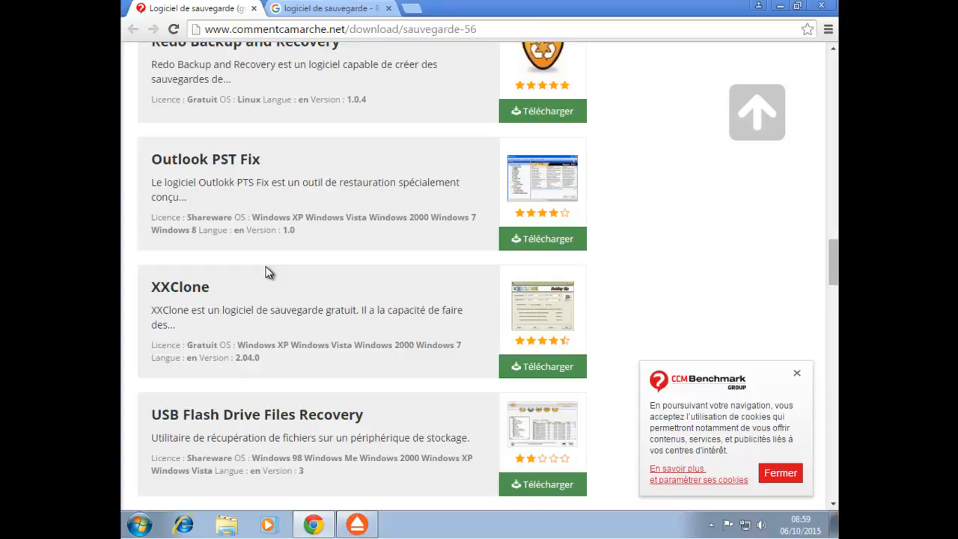
scroll(268, 272, down, 1)
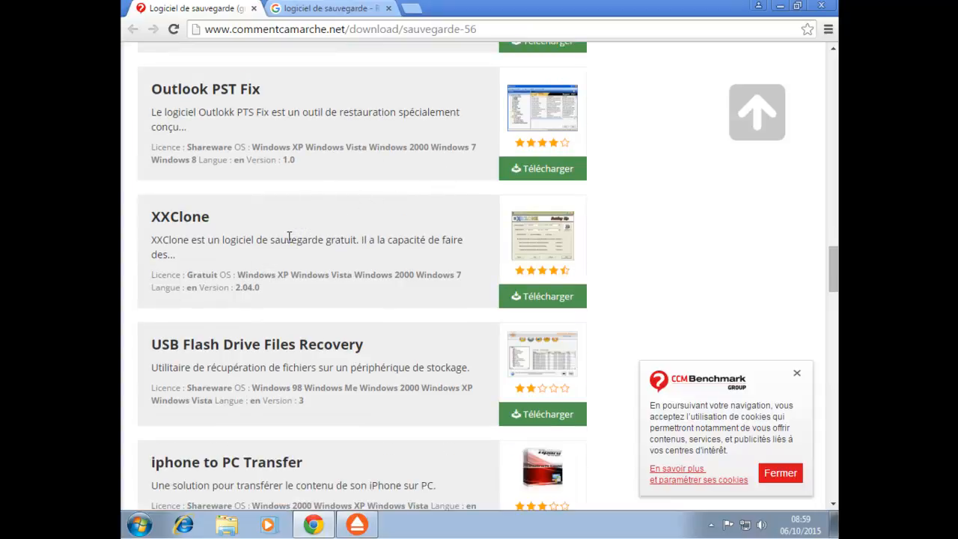
scroll(289, 237, down, 1)
scroll(289, 237, down, 3)
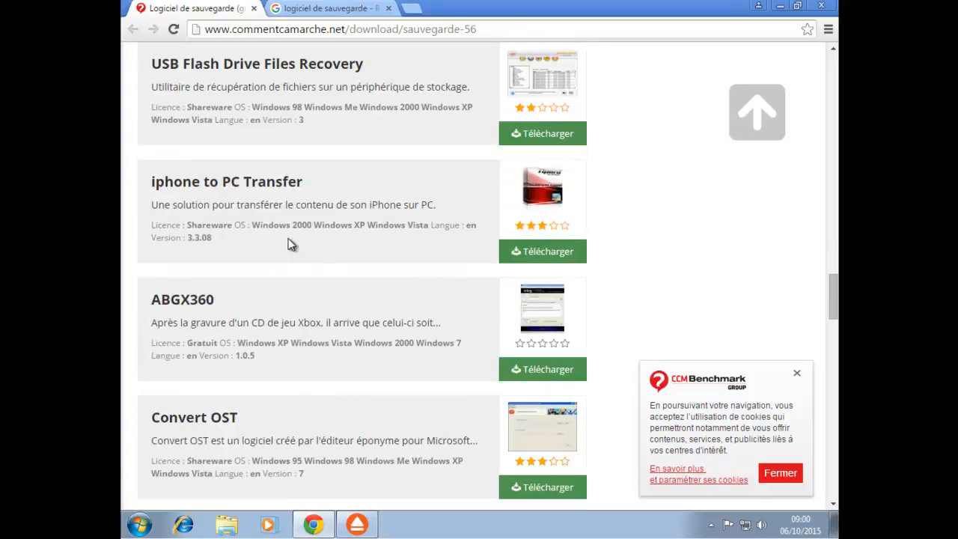
scroll(292, 244, down, 2)
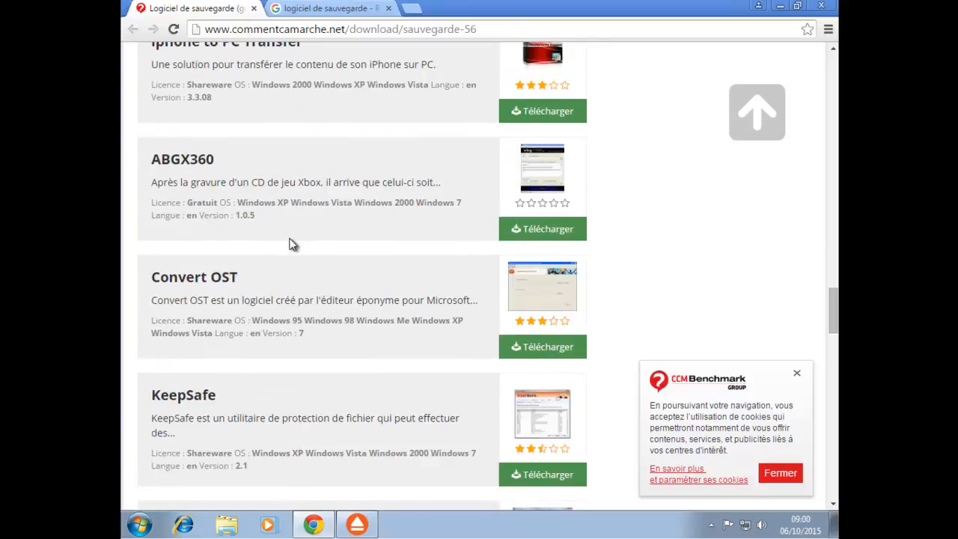
scroll(292, 244, down, 6)
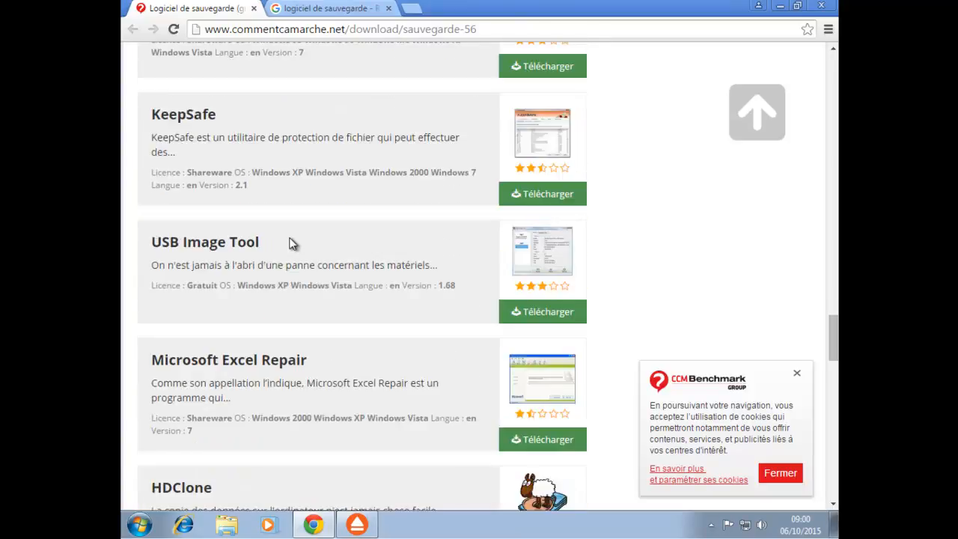
scroll(291, 238, down, 5)
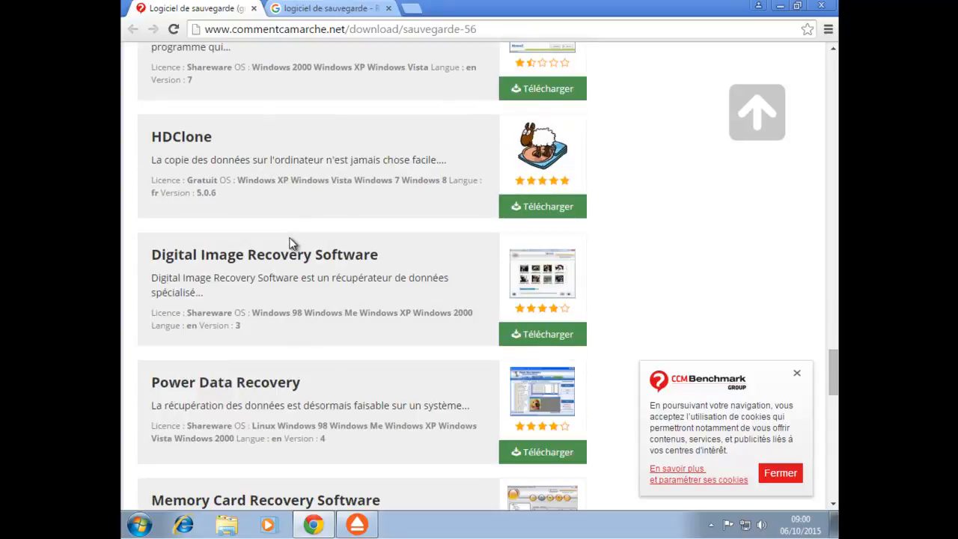
scroll(292, 244, down, 2)
scroll(292, 245, down, 2)
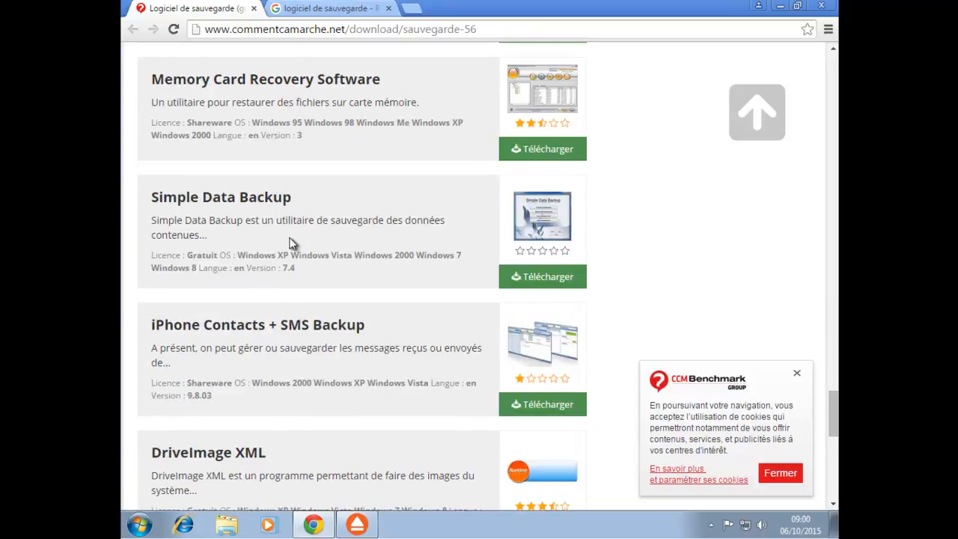
scroll(292, 244, down, 5)
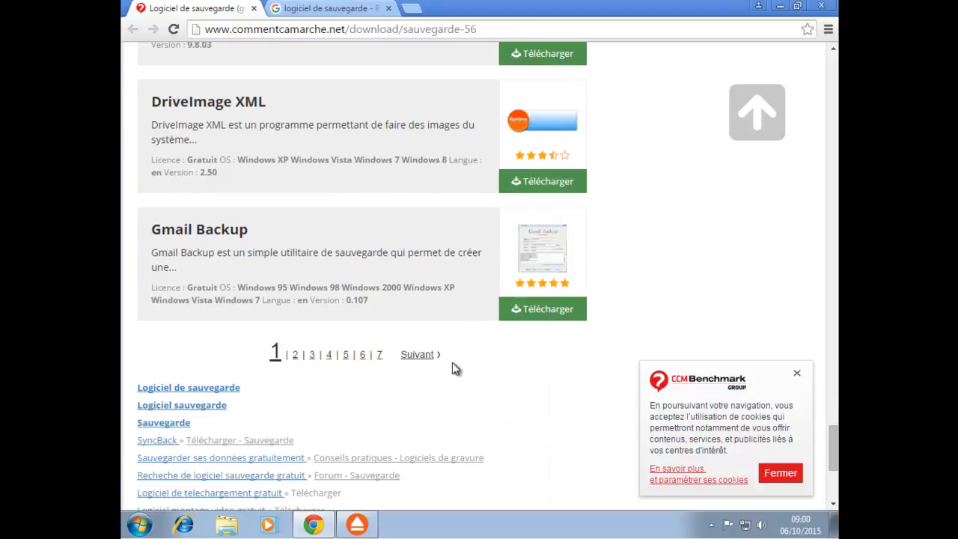
- Open the second page of the backup software list, look through its programs, and return to the Google results for "logiciel de sauvegarde"
click(416, 360)
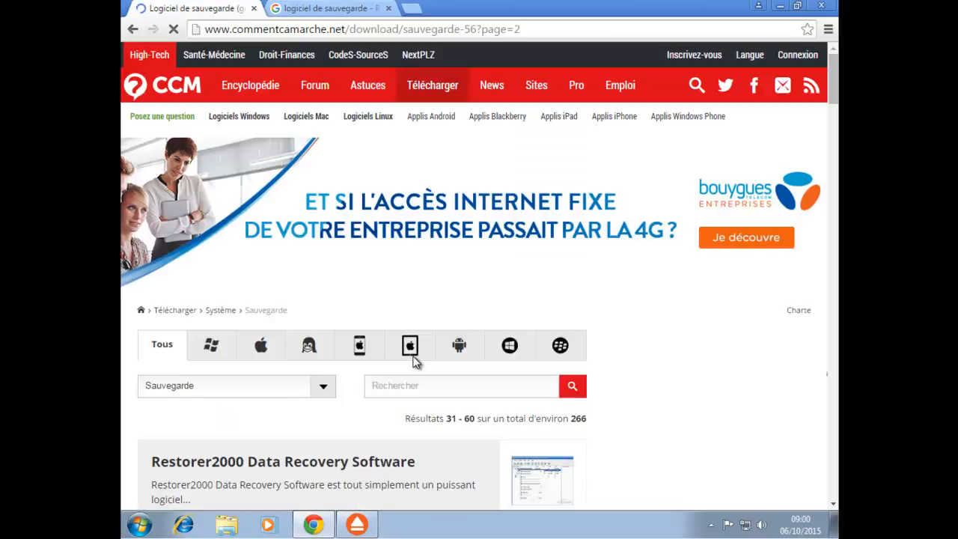
scroll(415, 360, down, 5)
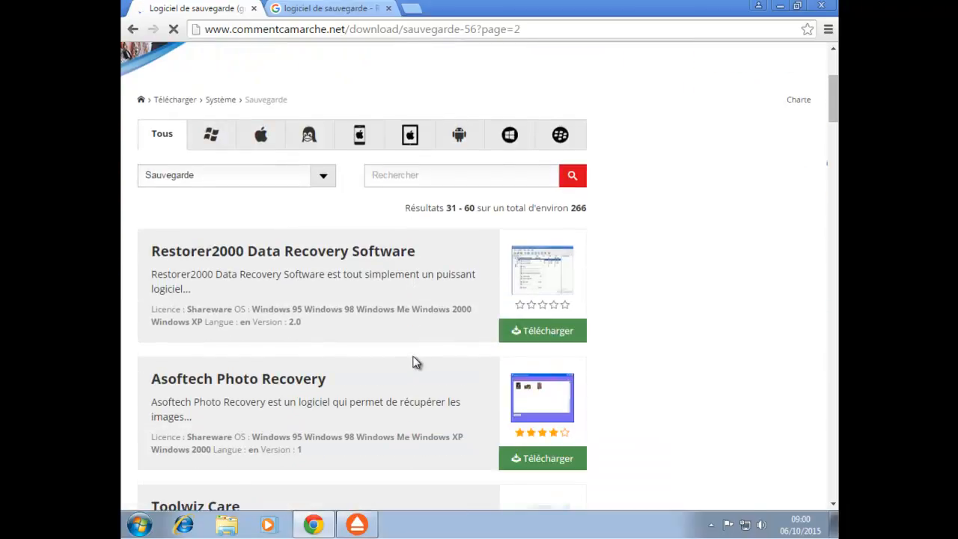
scroll(416, 360, down, 4)
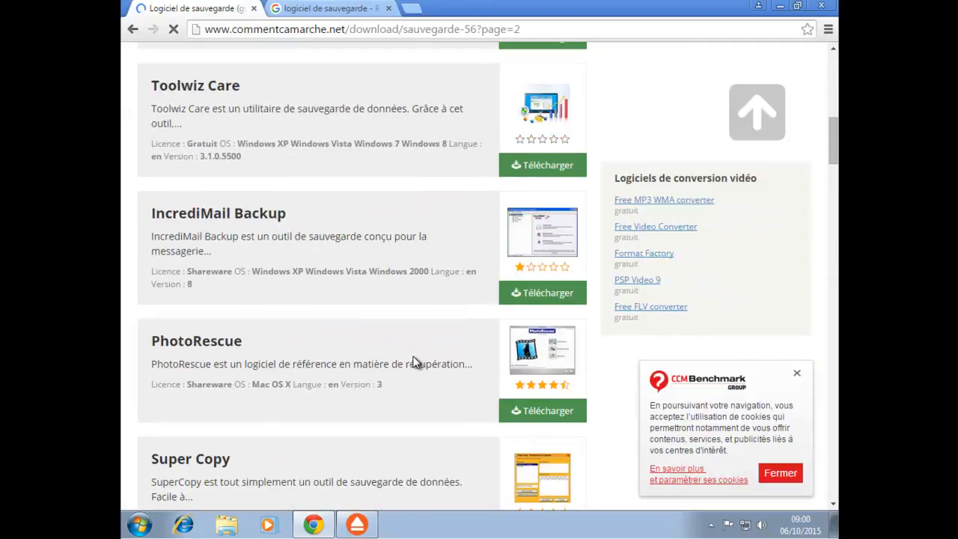
scroll(416, 361, down, 3)
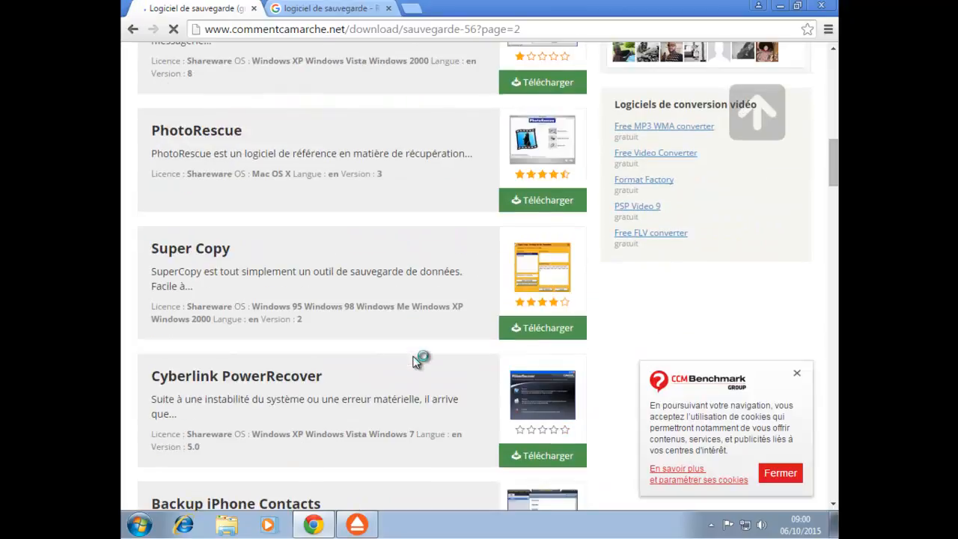
scroll(415, 361, down, 6)
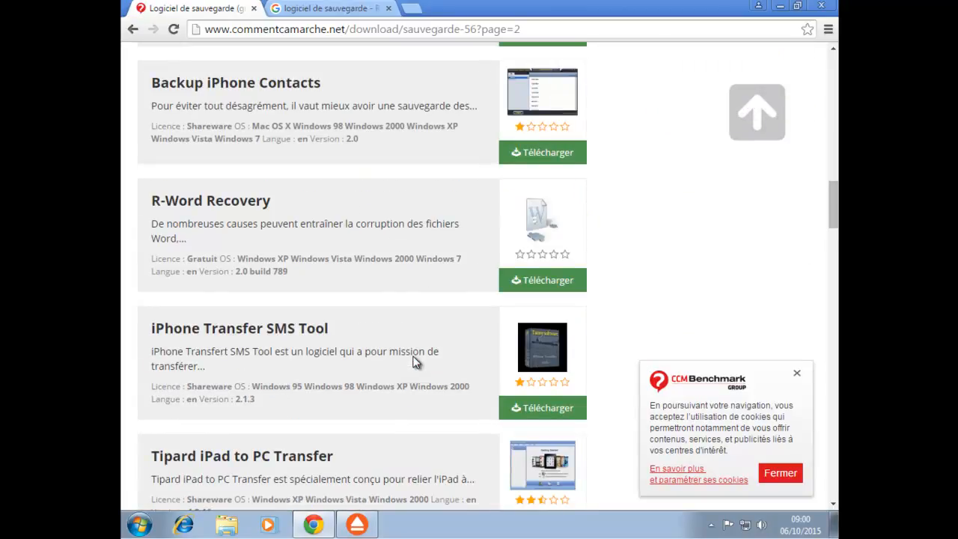
scroll(415, 361, down, 6)
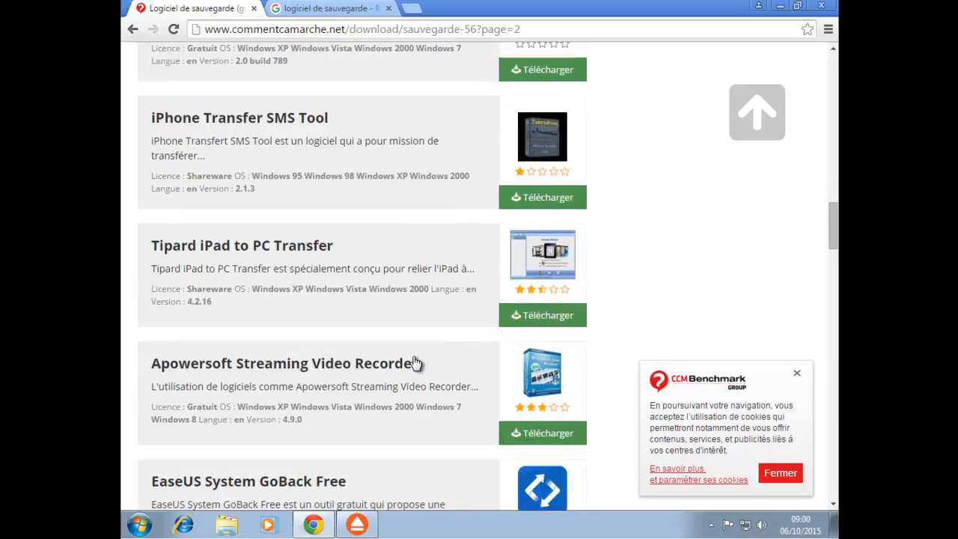
scroll(416, 361, down, 3)
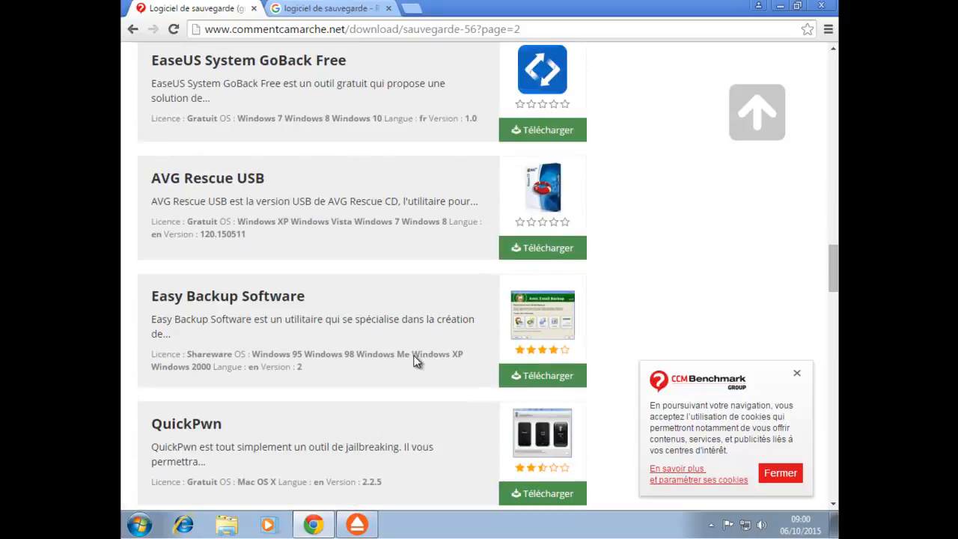
scroll(417, 361, down, 2)
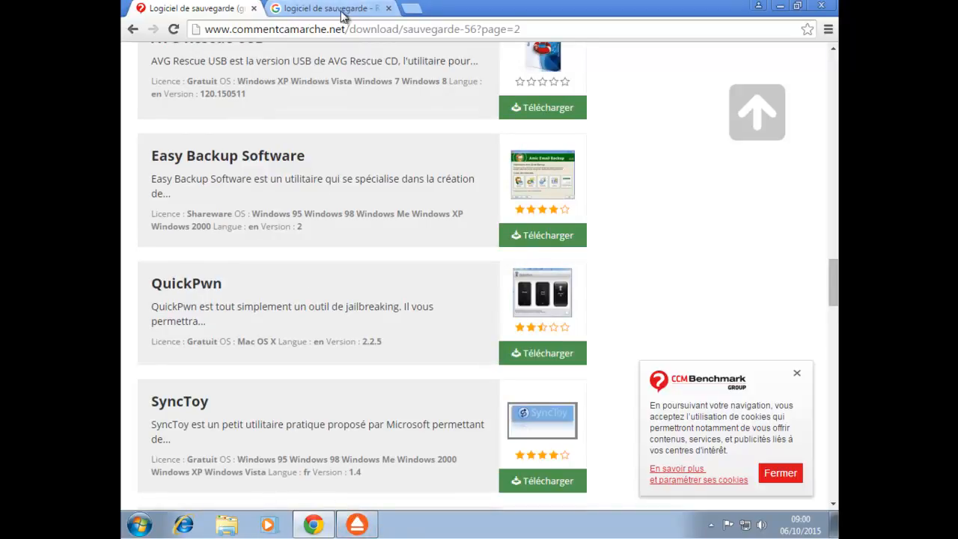
click(345, 9)
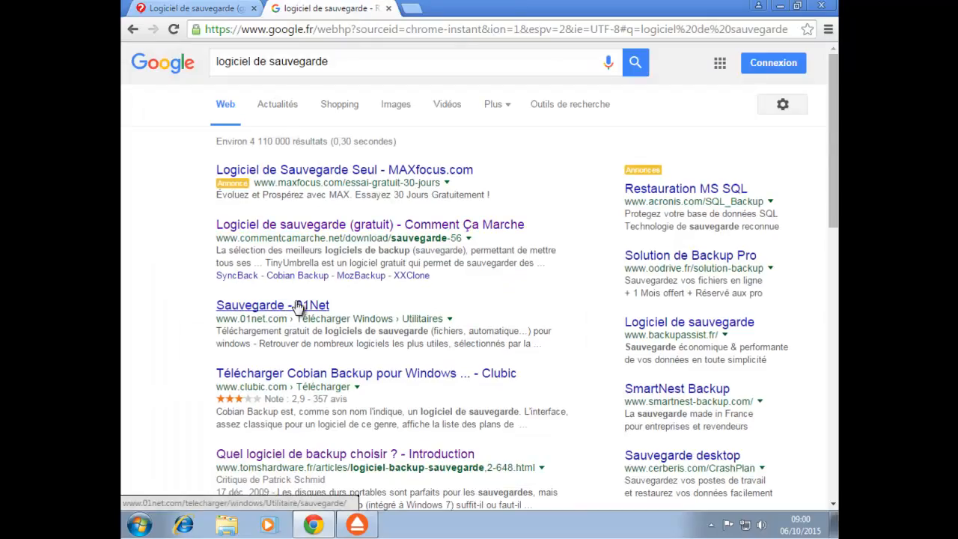
- Search Windows for "sauveg" and open the Sauvegarder et restaurer program
click(138, 528)
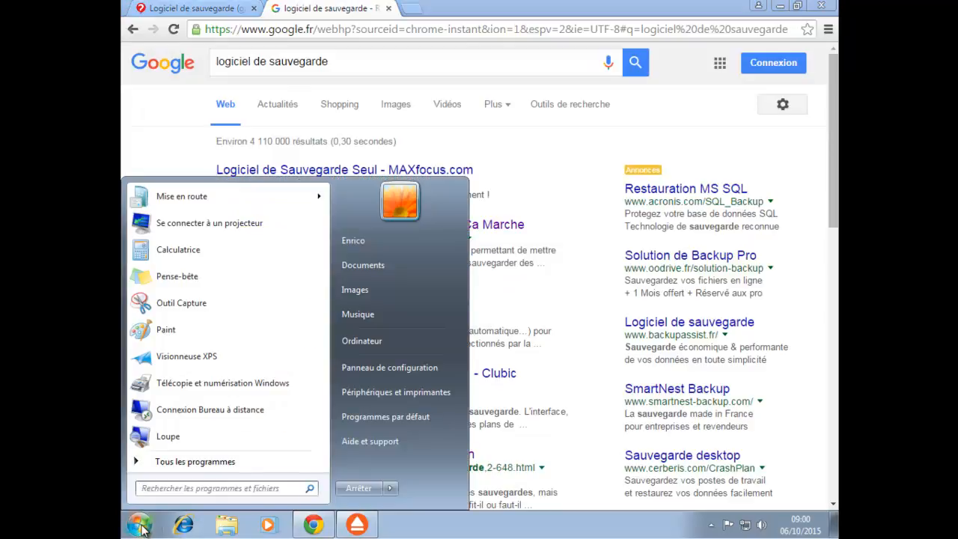
click(199, 488)
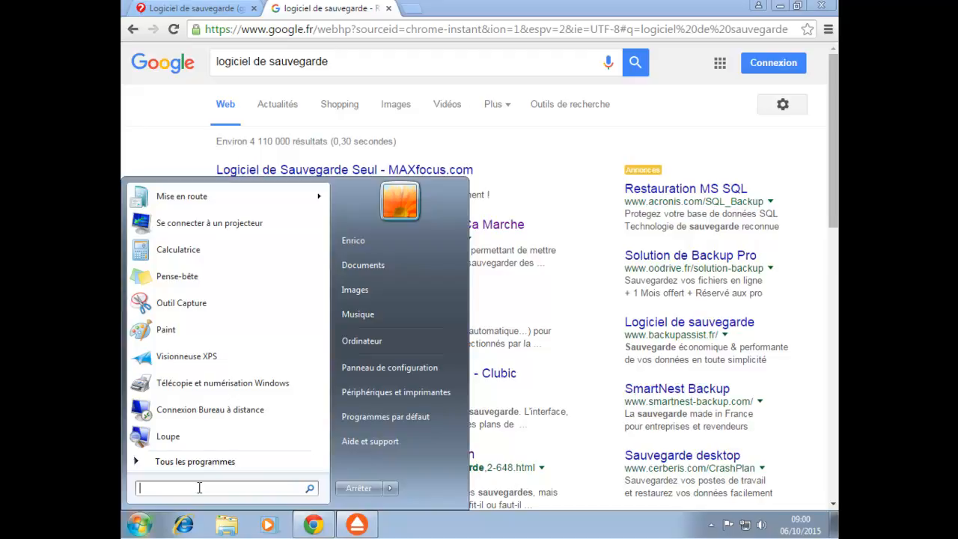
text(sa)
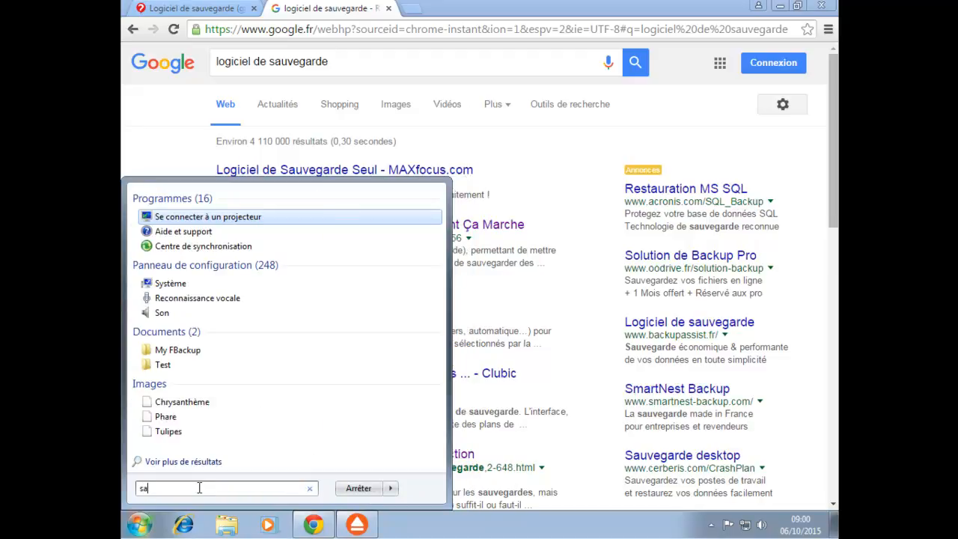
text(uvegvar)
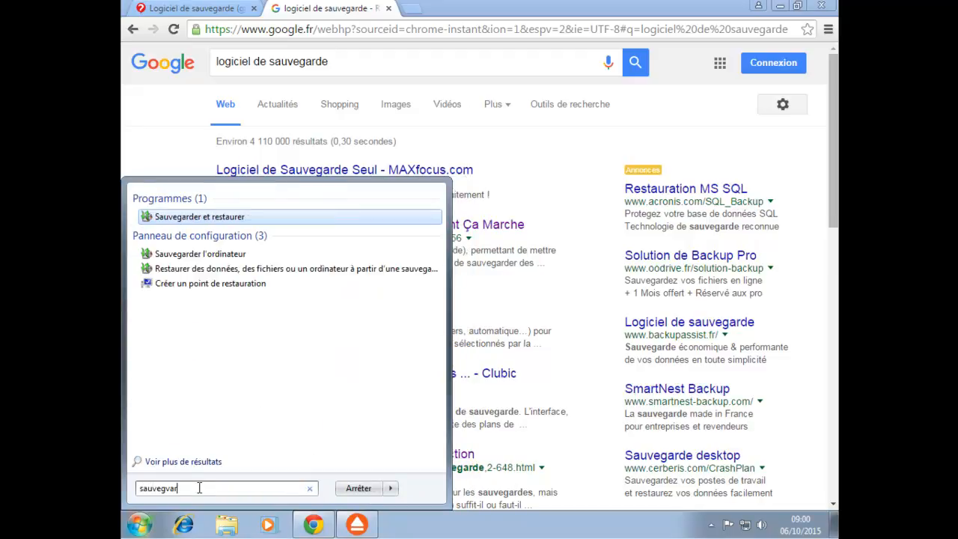
key(BackSpace)
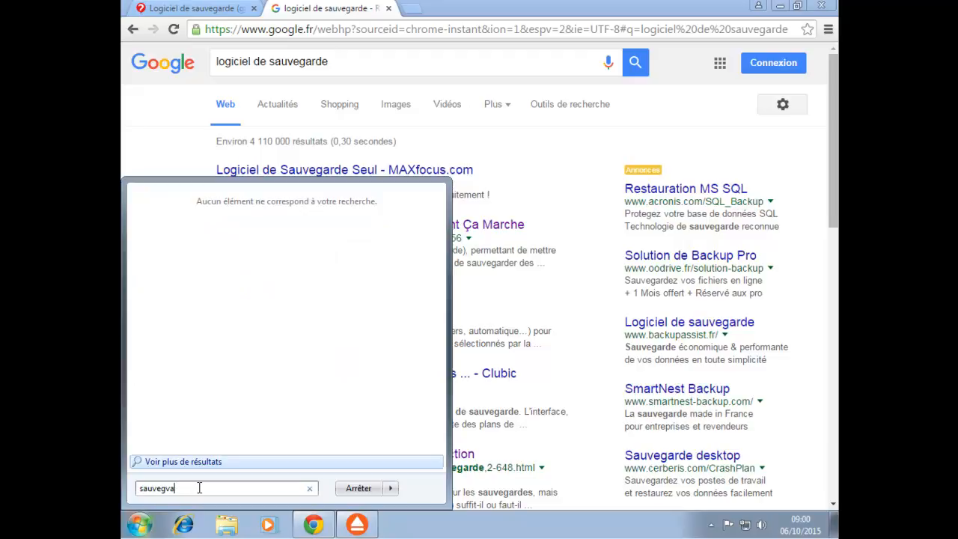
key(BackSpace)
key(BackSpace)
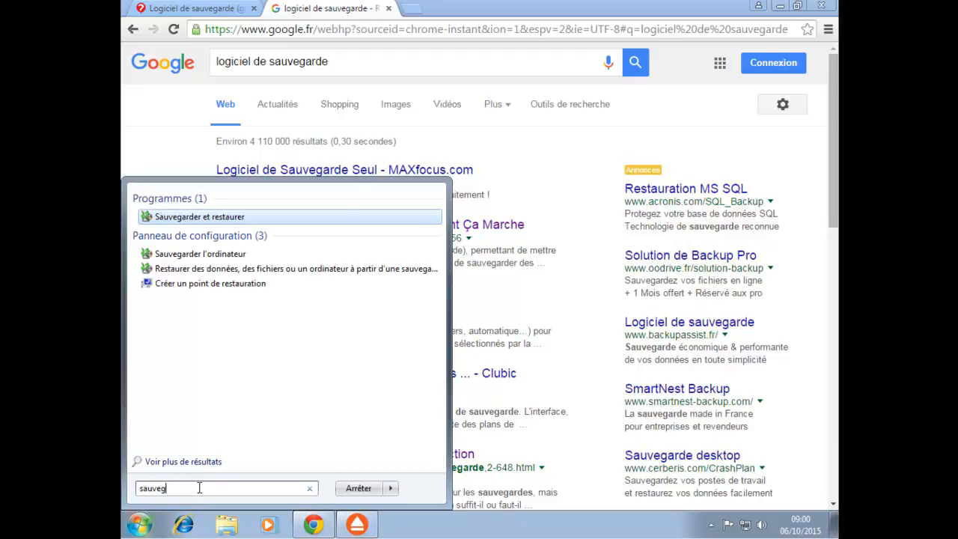
click(217, 217)
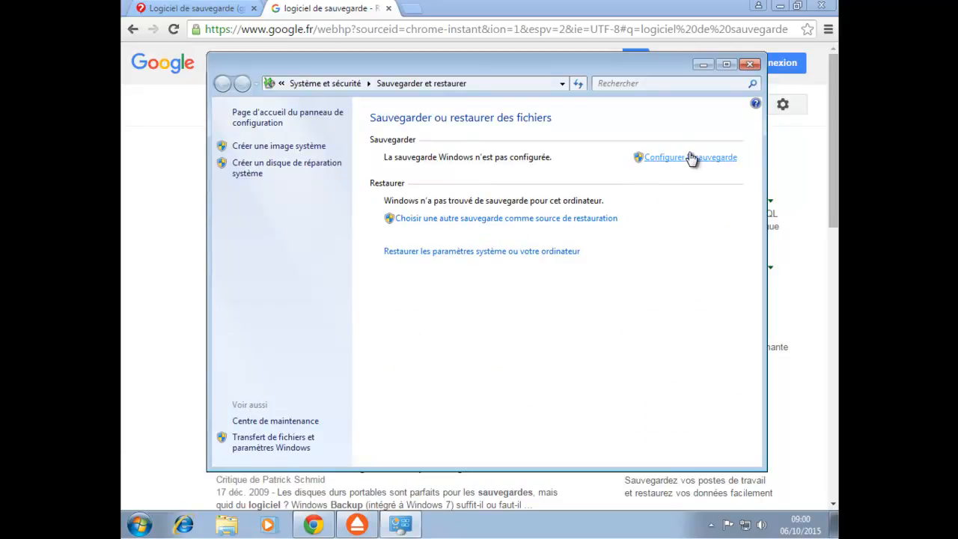
- Start configuring the Windows backup with backup (F:) as its location and choose the content manually with Me laisser choisir
click(691, 159)
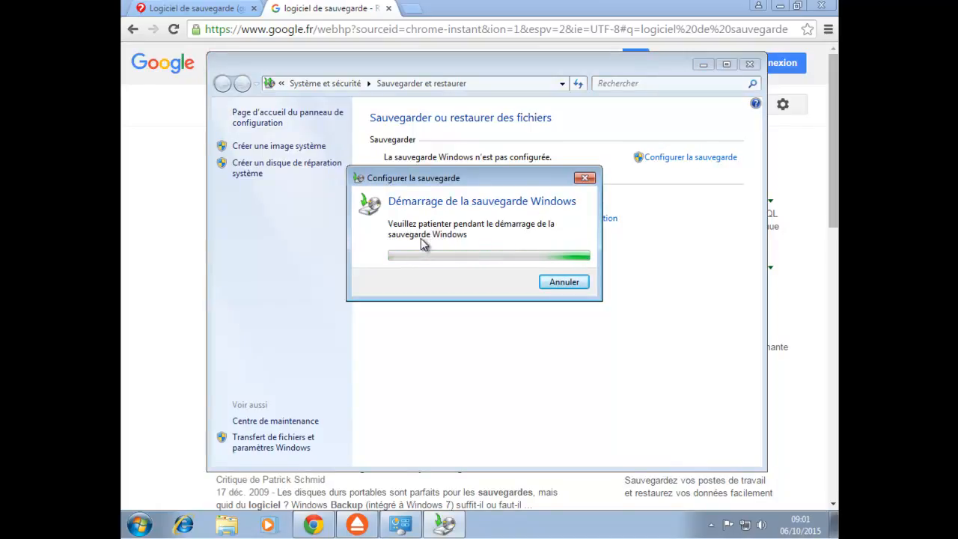
click(333, 229)
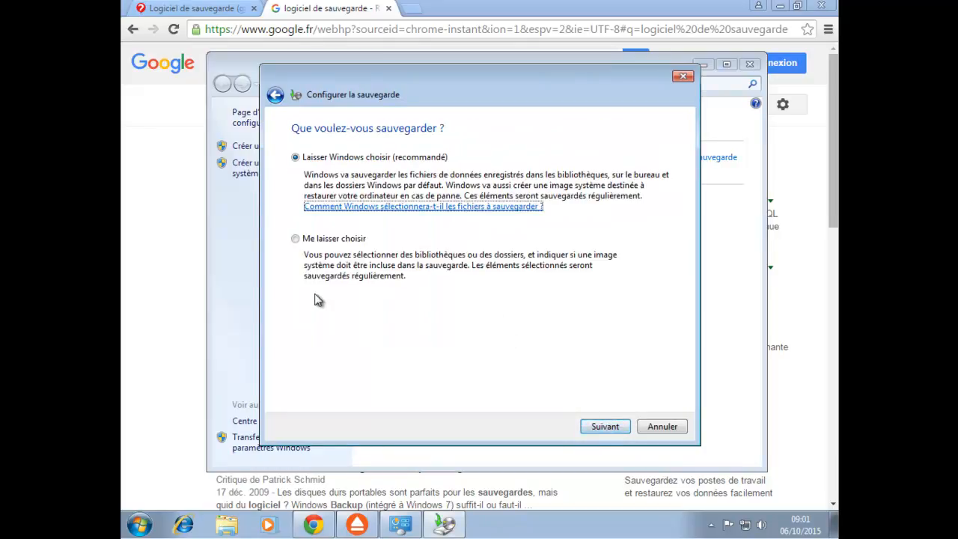
click(327, 242)
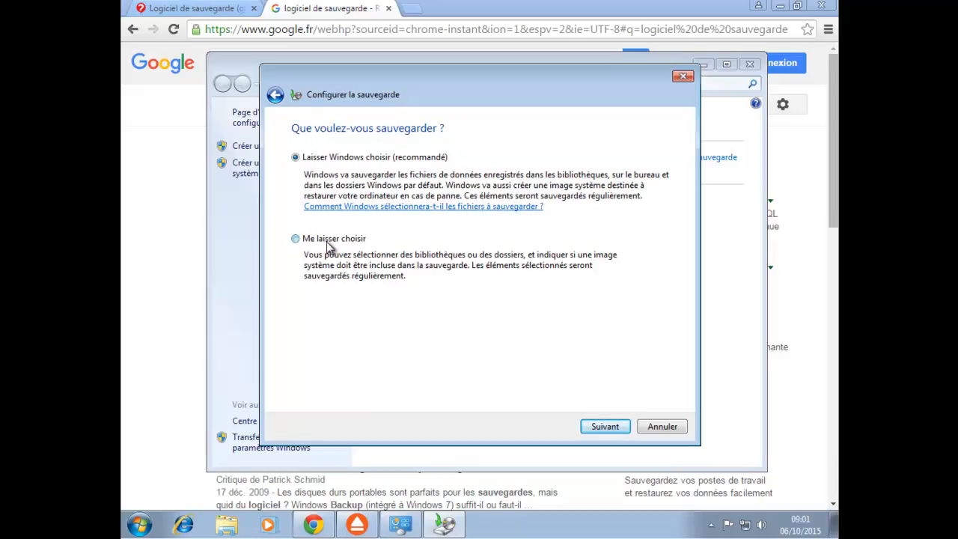
click(608, 427)
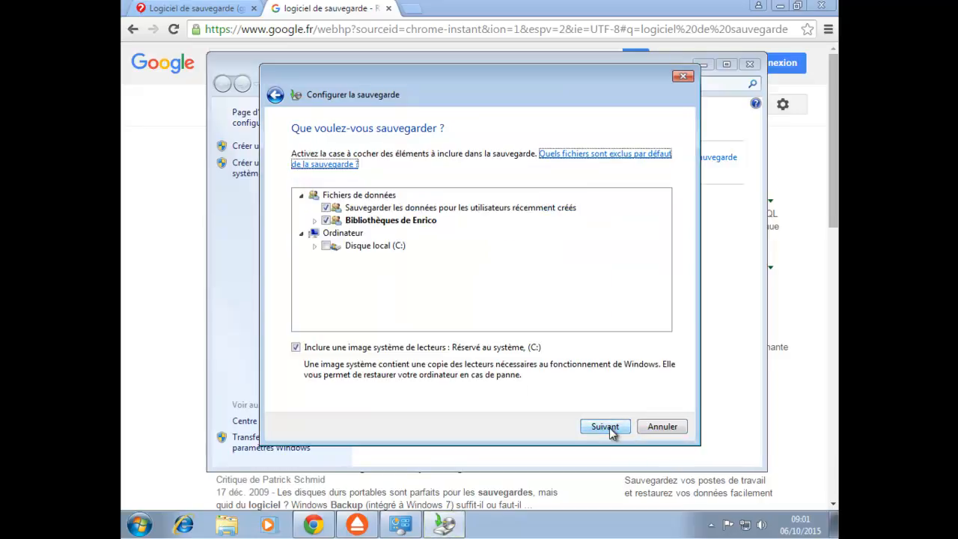
- Add the user's personal folder under C:\Users to the backup content, save the settings and run the backup
click(314, 246)
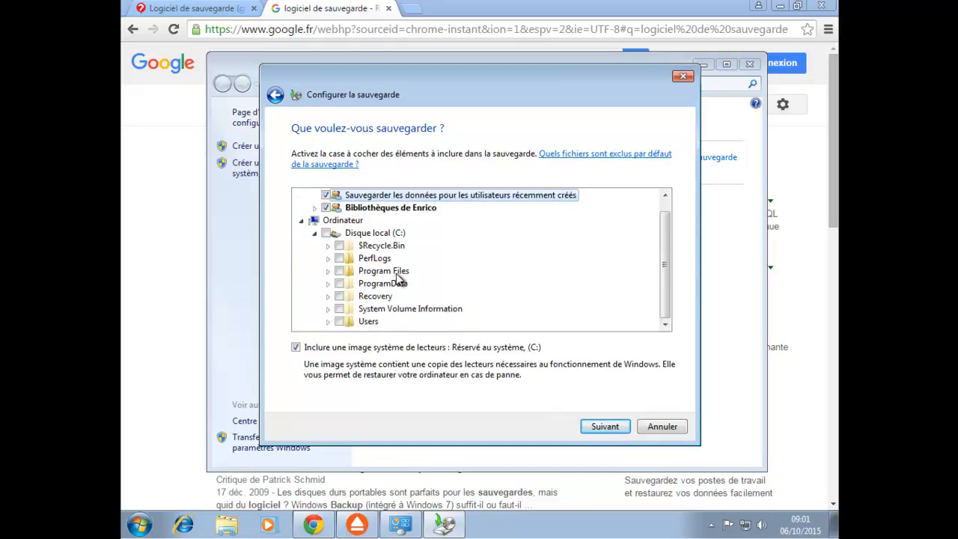
click(327, 322)
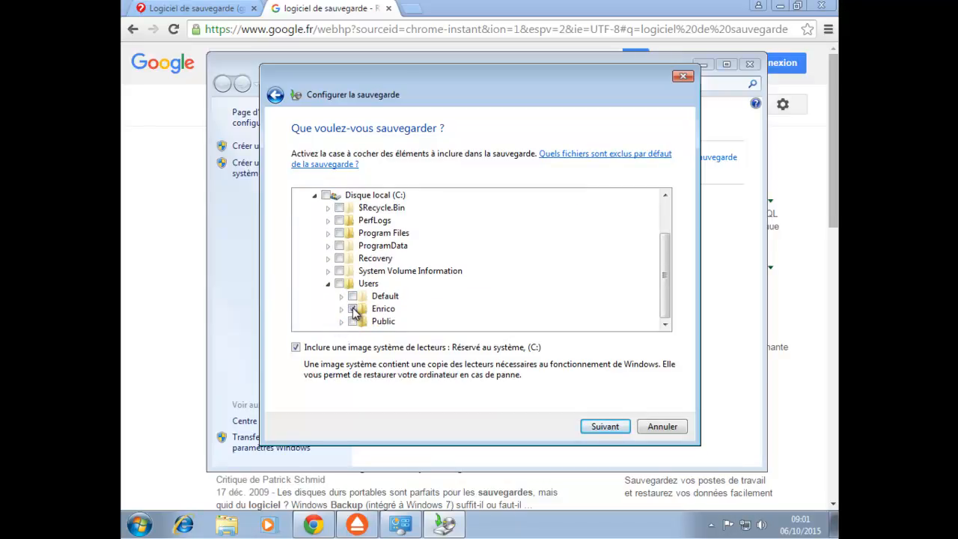
click(353, 308)
click(341, 308)
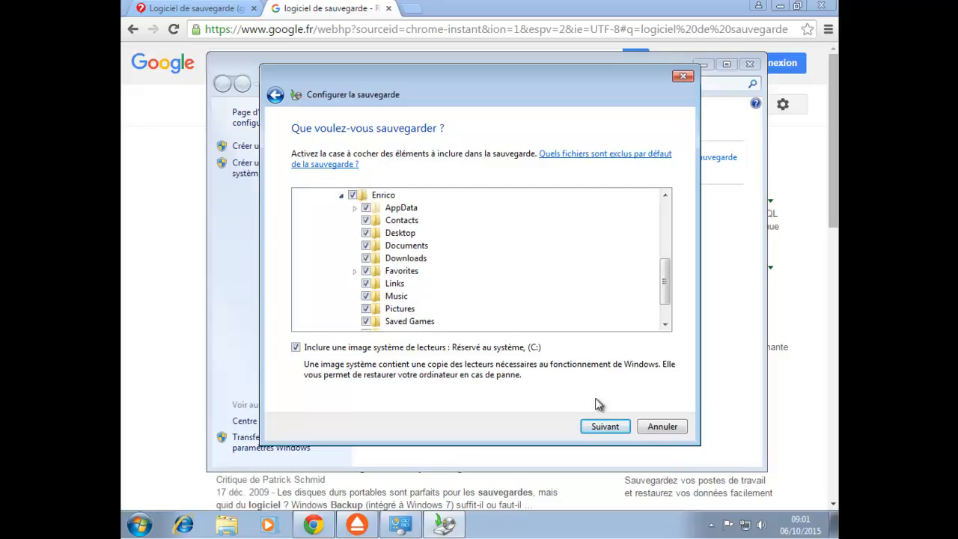
click(612, 428)
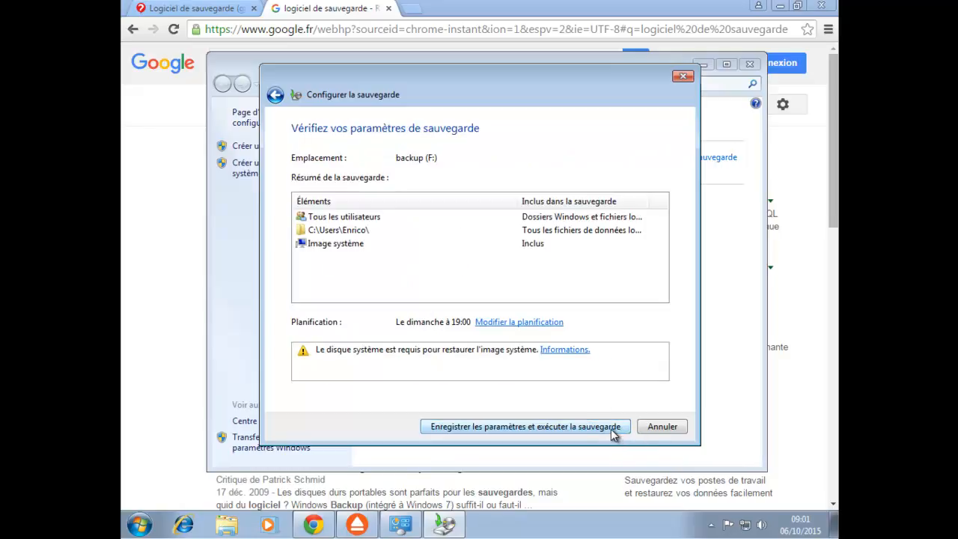
click(523, 427)
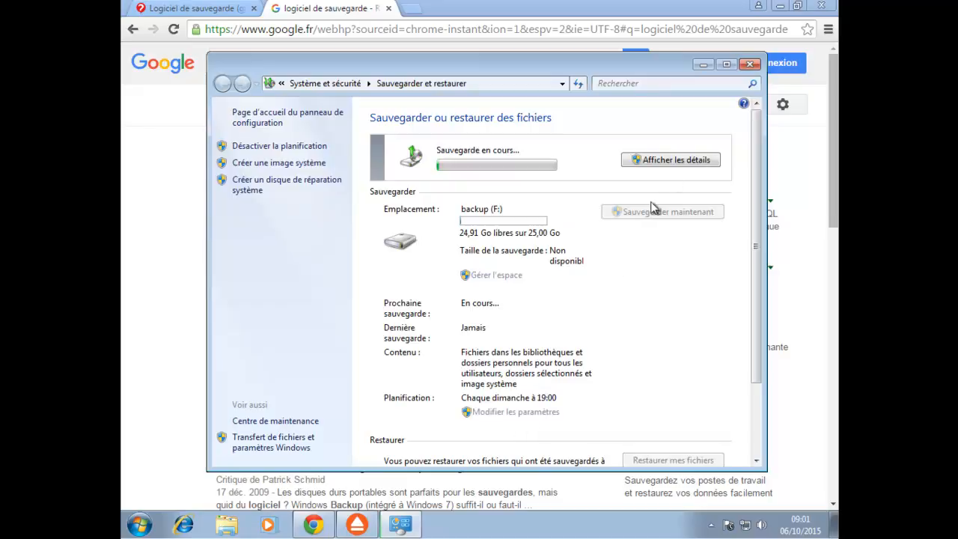
- Review the status and details of the running backup, stop it, and close Sauvegarder et restaurer
scroll(589, 415, down, 3)
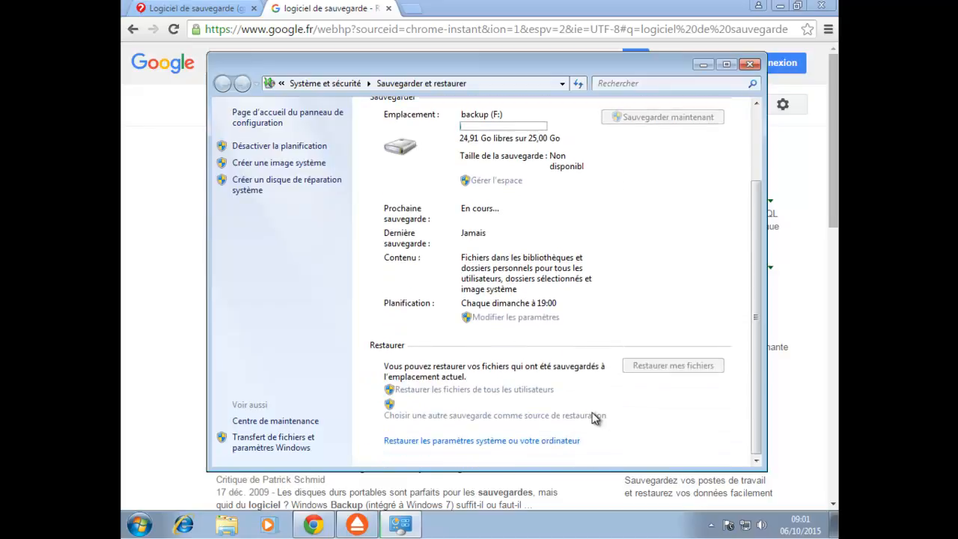
scroll(594, 417, up, 3)
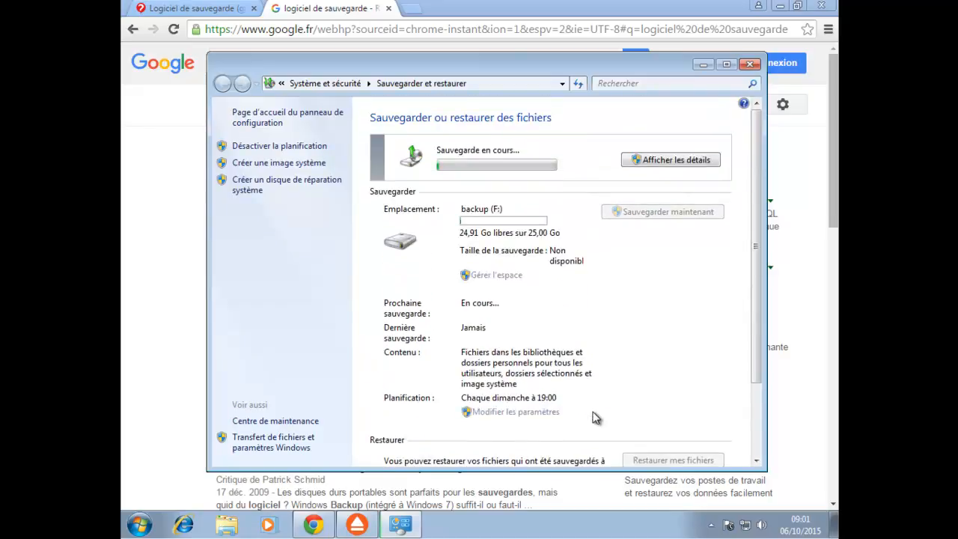
scroll(594, 417, down, 3)
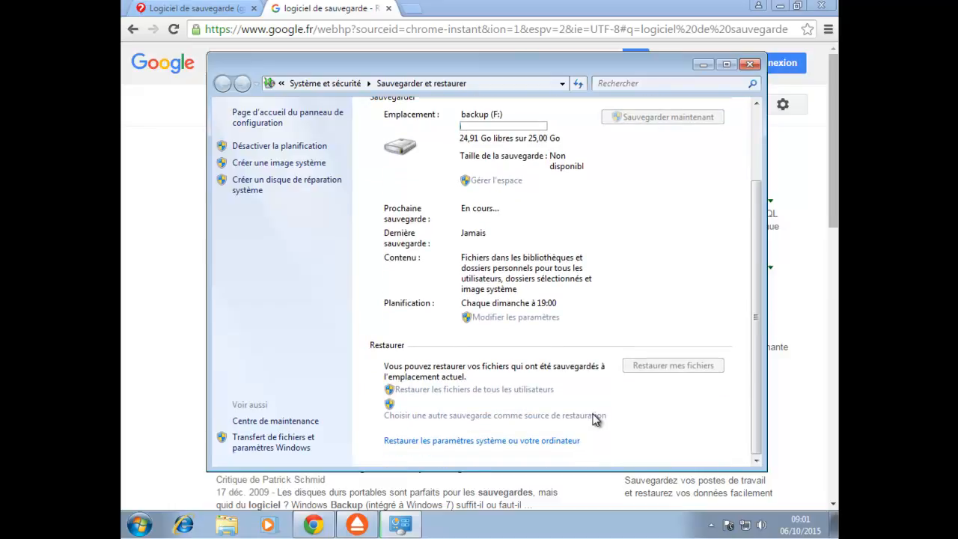
scroll(595, 417, up, 3)
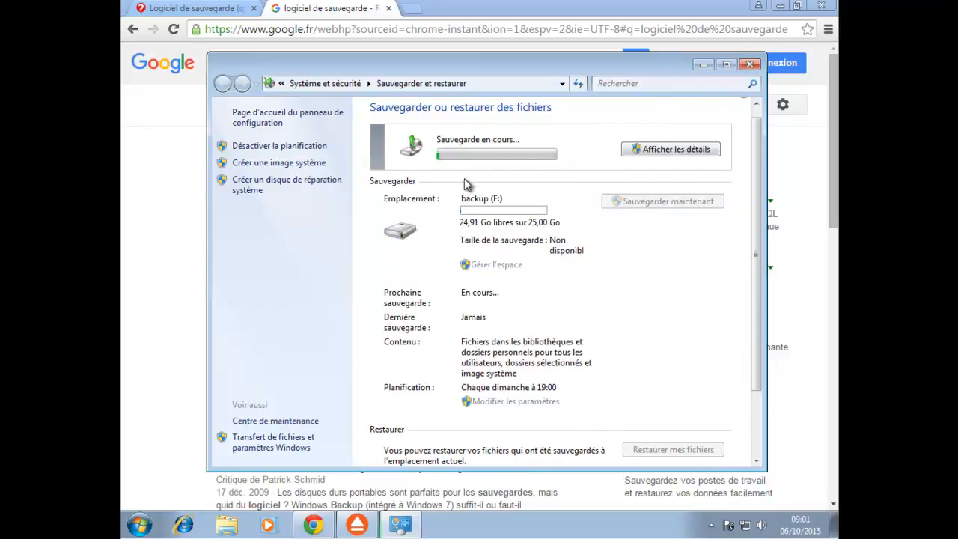
click(677, 151)
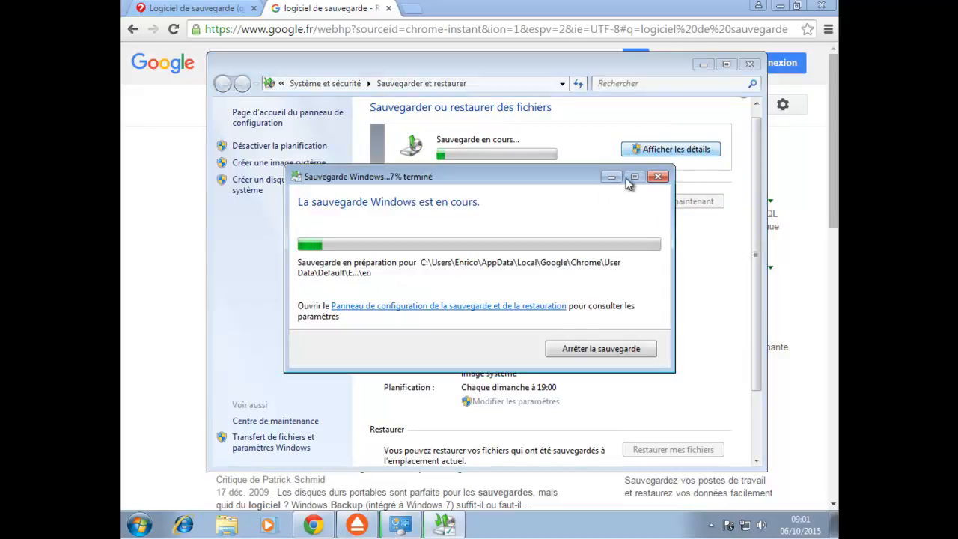
click(601, 348)
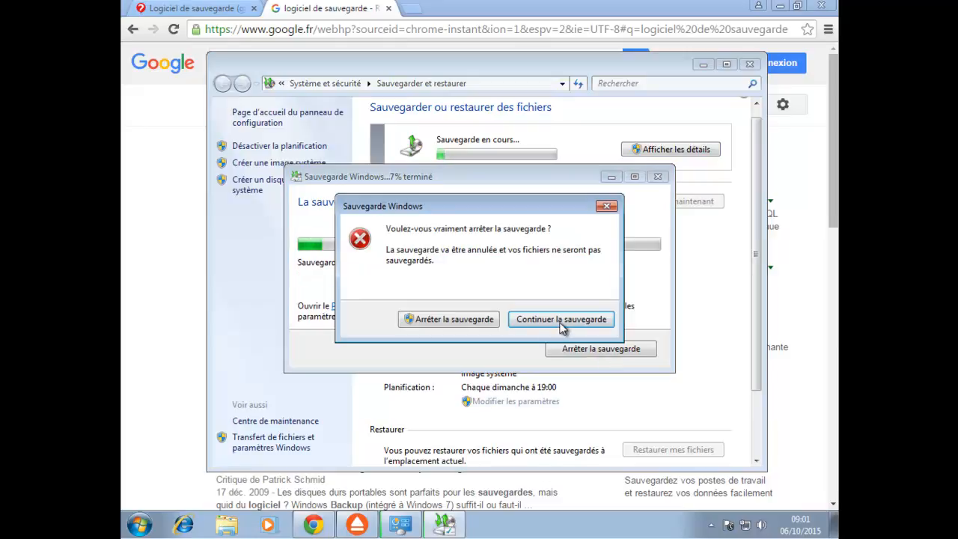
click(457, 322)
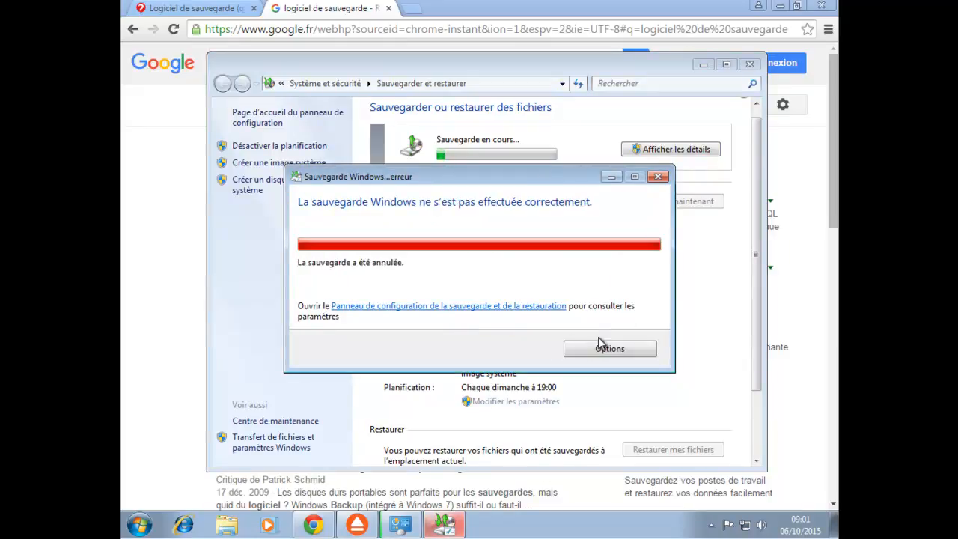
click(658, 176)
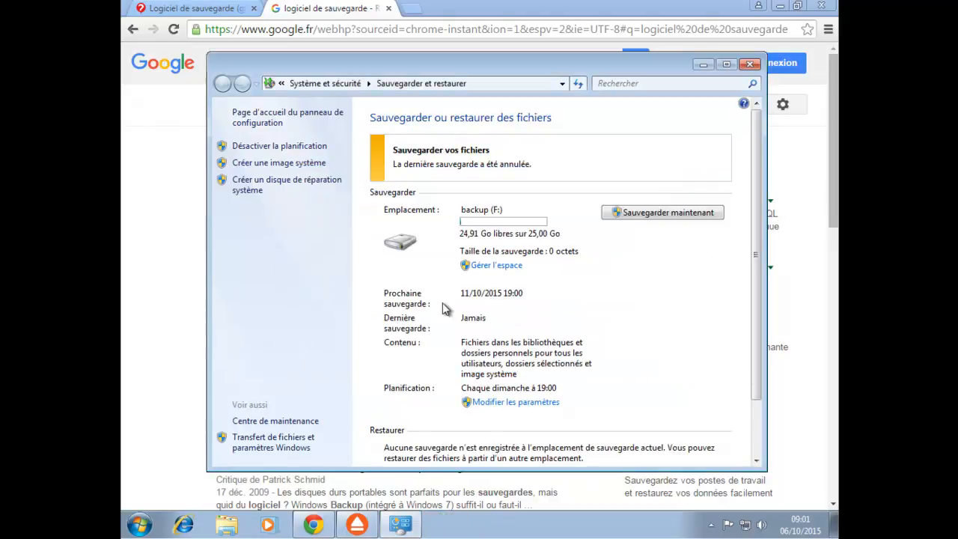
click(750, 66)
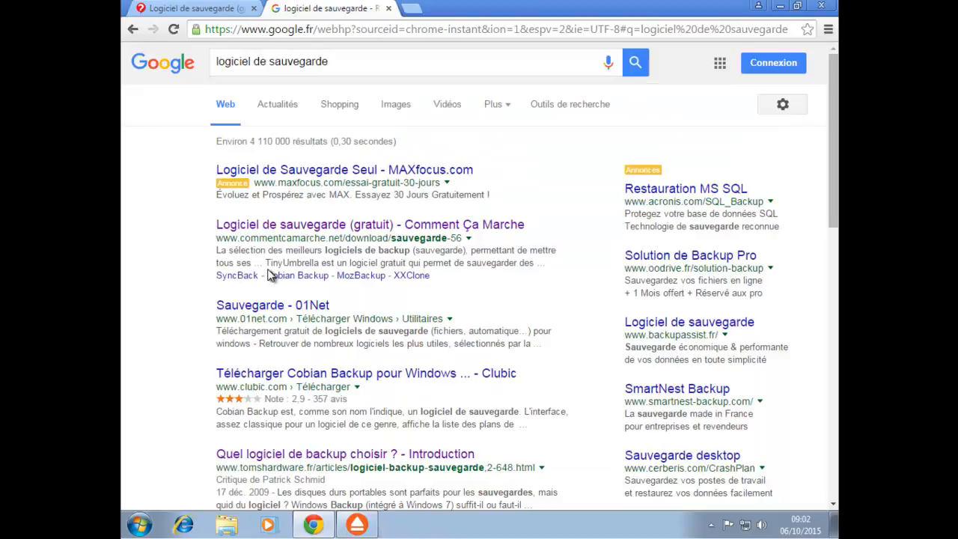
- Close the Google results for "logiciel de sauvegarde" and open the FBackup website from a search for "fbackup" in a new tab
click(193, 9)
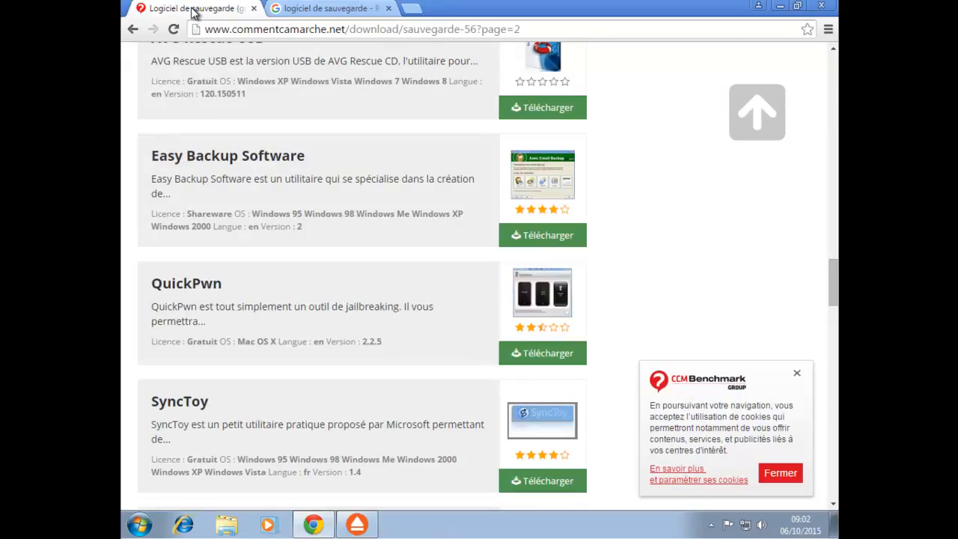
click(337, 9)
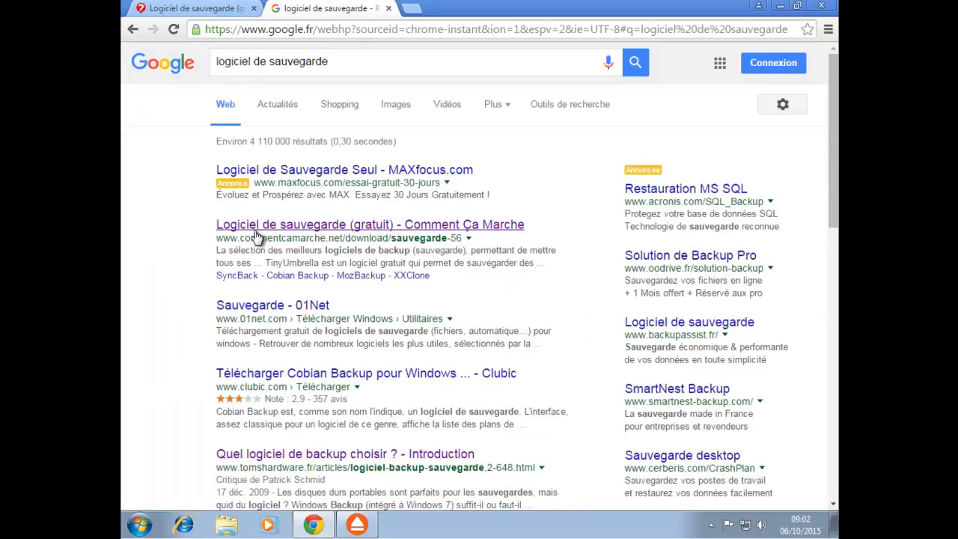
click(389, 8)
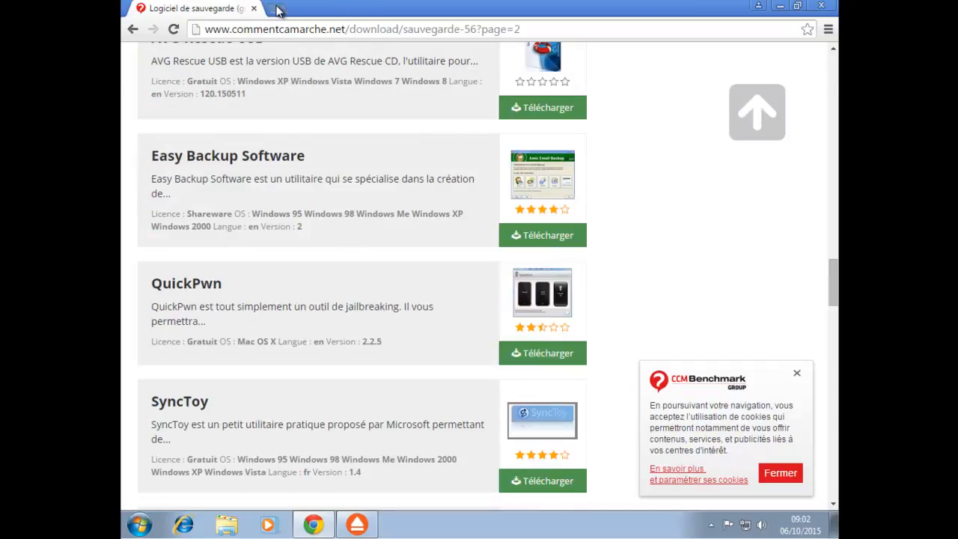
click(277, 9)
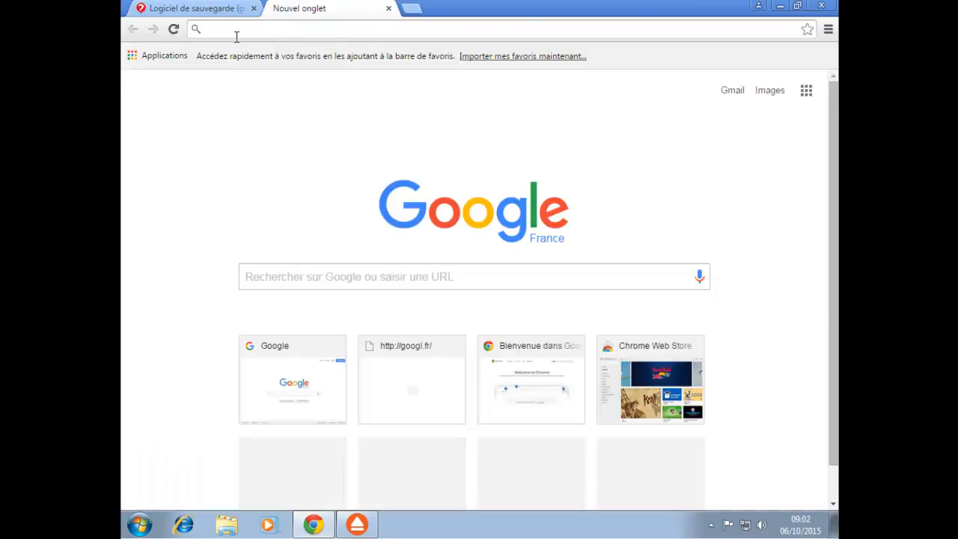
text(fbackup)
key(Return)
click(241, 171)
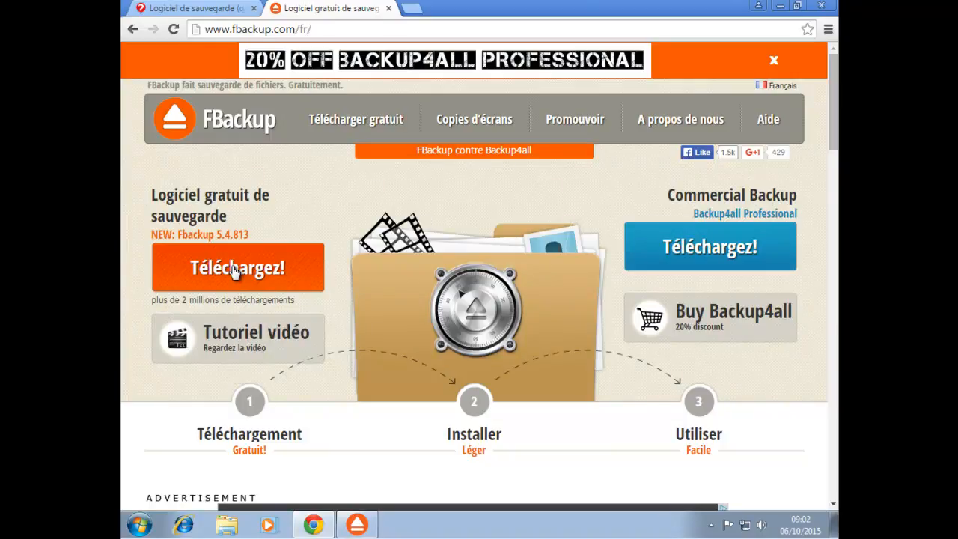
- Look through the second page of backup programs in the CommentCaMarche list again
click(192, 9)
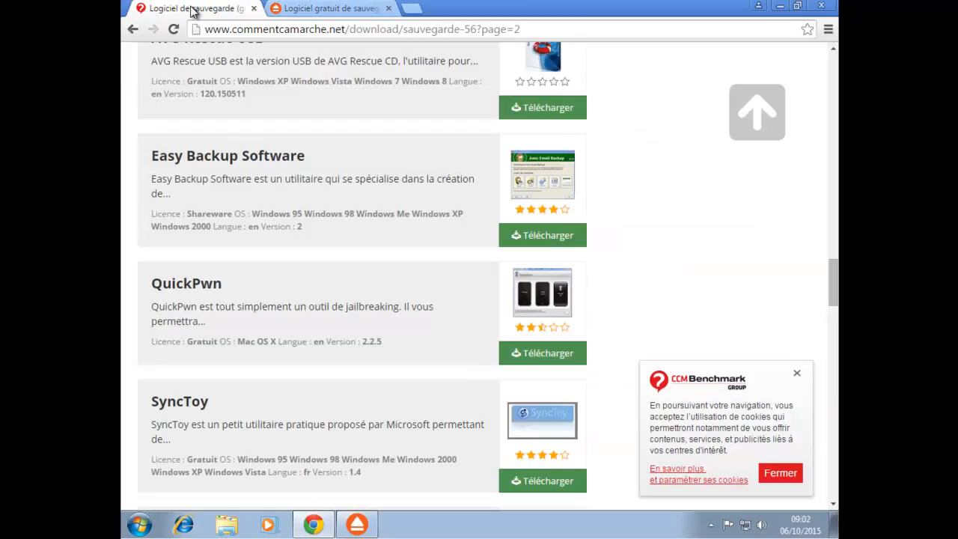
scroll(271, 253, up, 1)
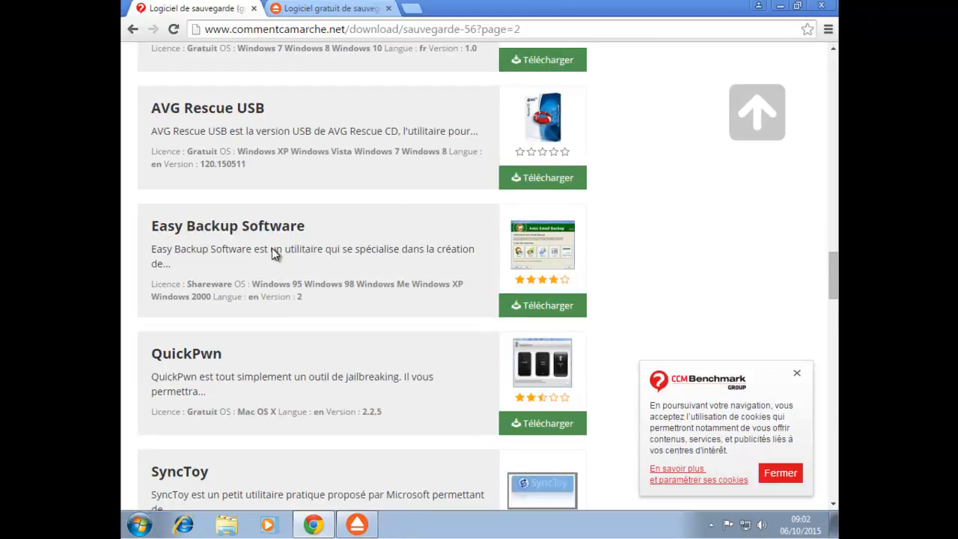
scroll(272, 253, up, 15)
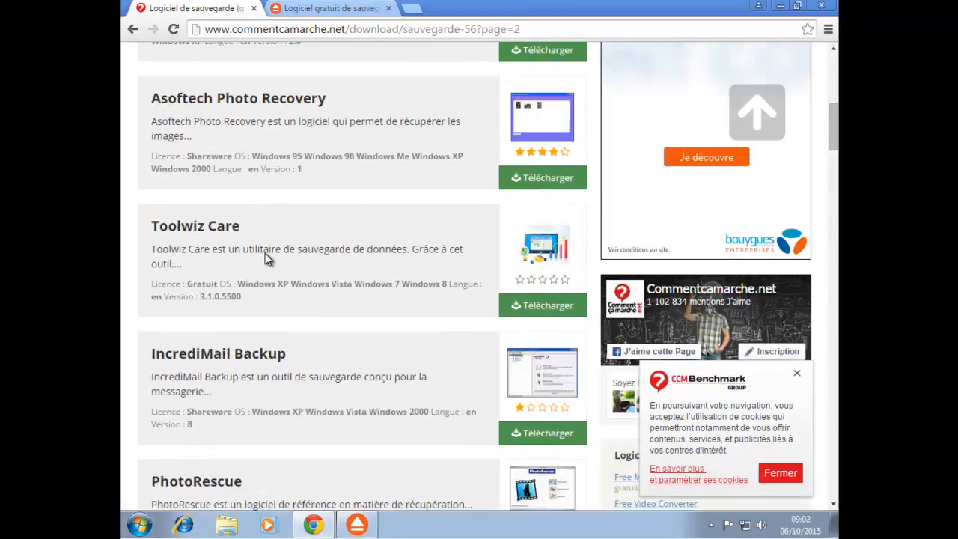
scroll(268, 258, up, 3)
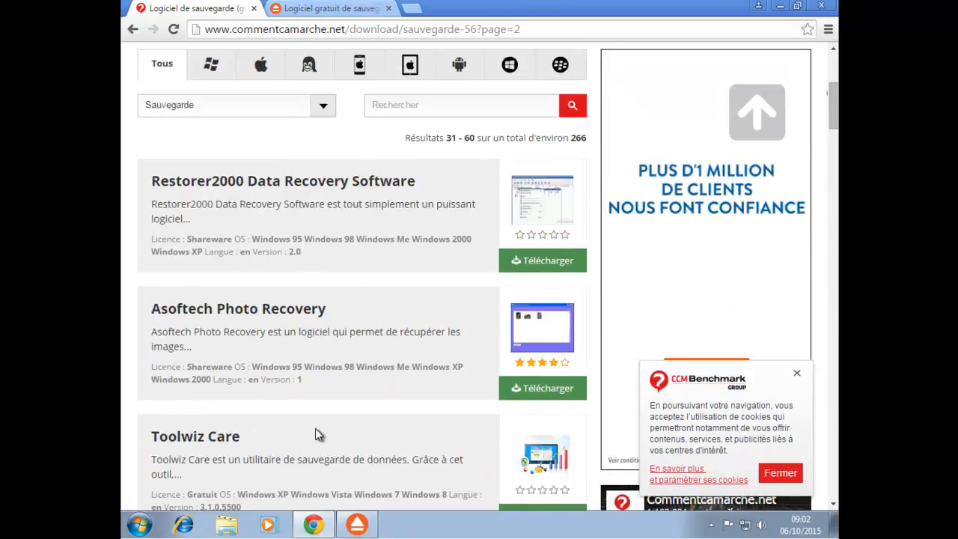
scroll(315, 427, down, 10)
scroll(319, 426, down, 15)
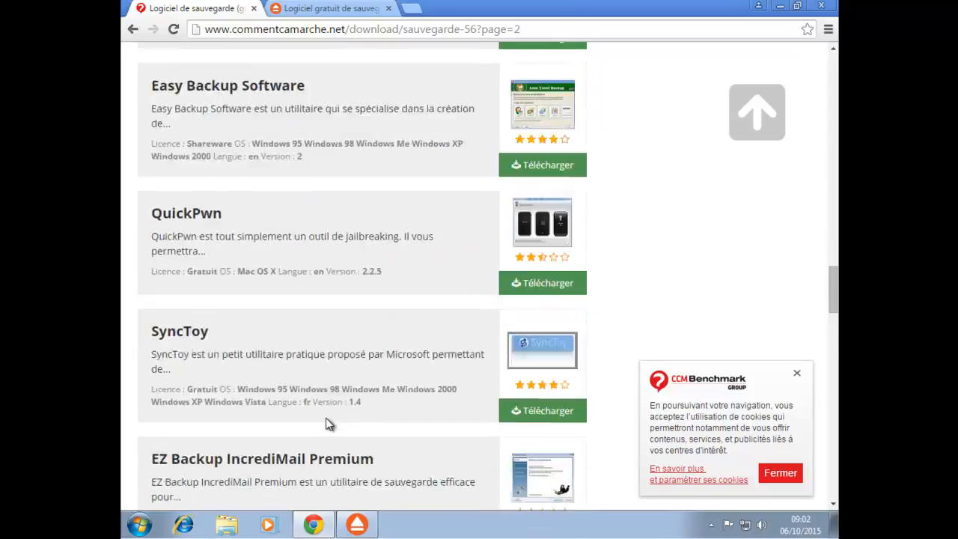
scroll(329, 424, down, 1)
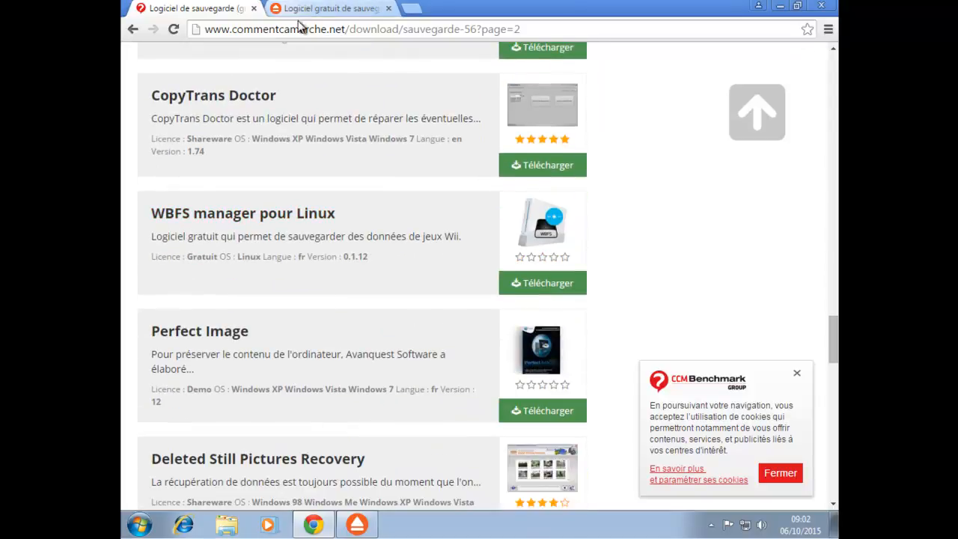
- Return to the FBackup home page and examine its description of the backup wizard and interface
click(322, 9)
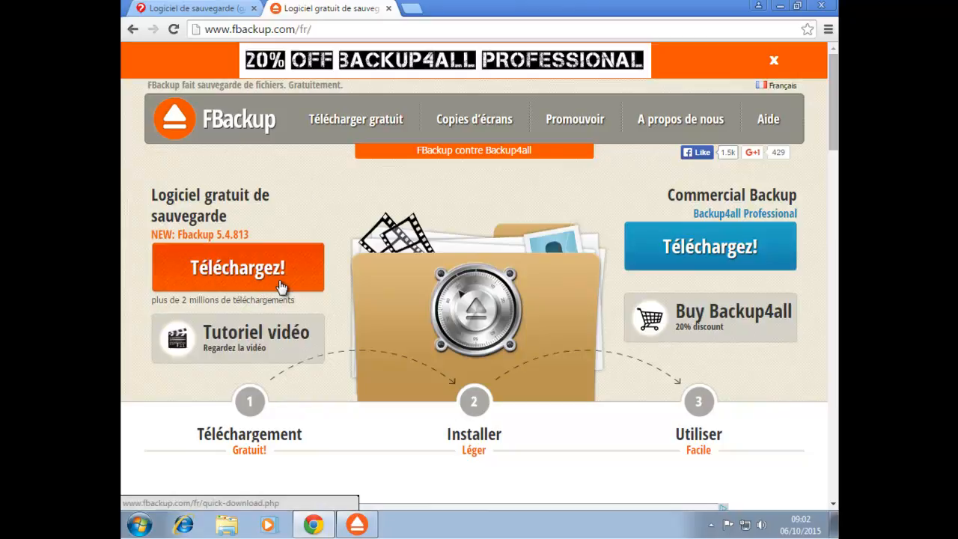
scroll(288, 283, down, 4)
scroll(292, 280, up, 1)
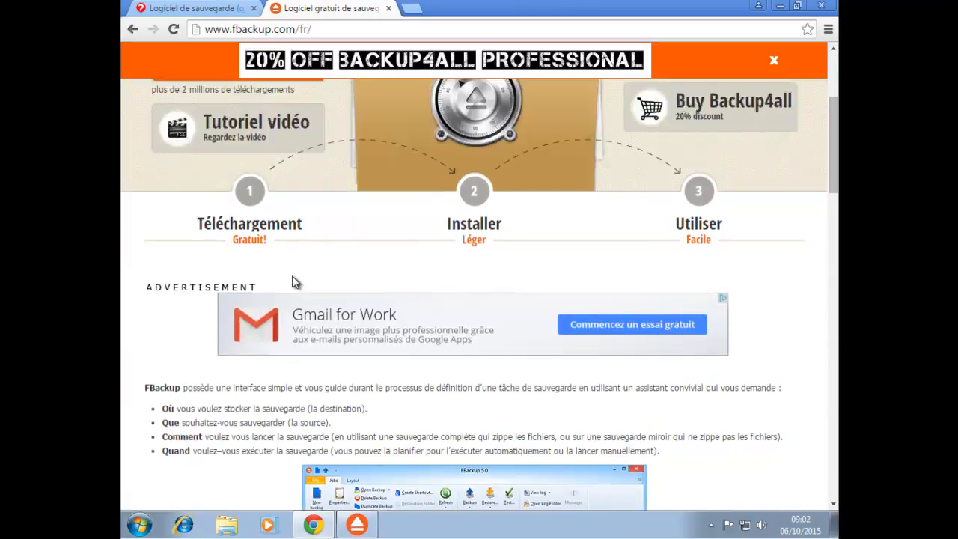
scroll(295, 282, down, 1)
scroll(293, 282, down, 4)
scroll(294, 281, up, 2)
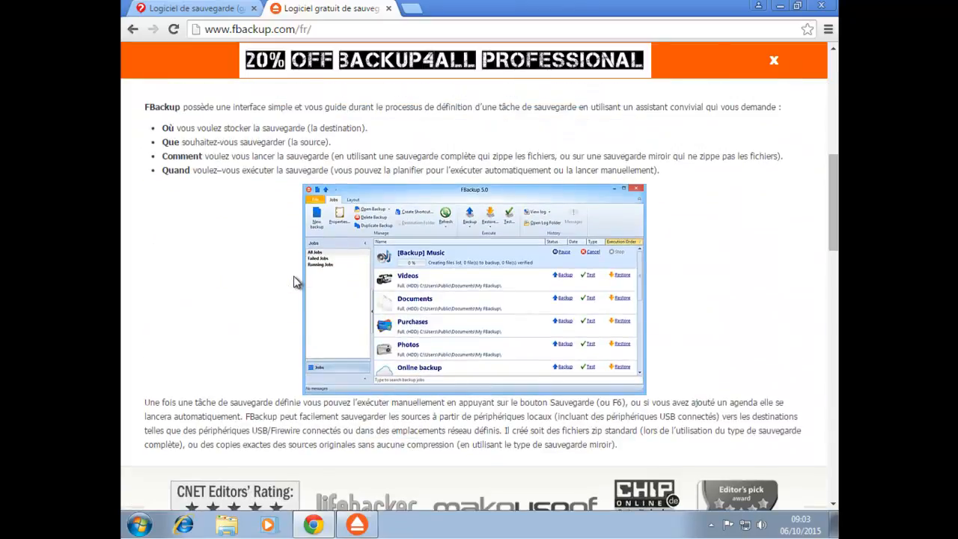
scroll(293, 282, down, 1)
- Close the browser and the open FBackup window with its Pour commencer dialog, and relaunch FBackup 5 from the desktop
click(821, 7)
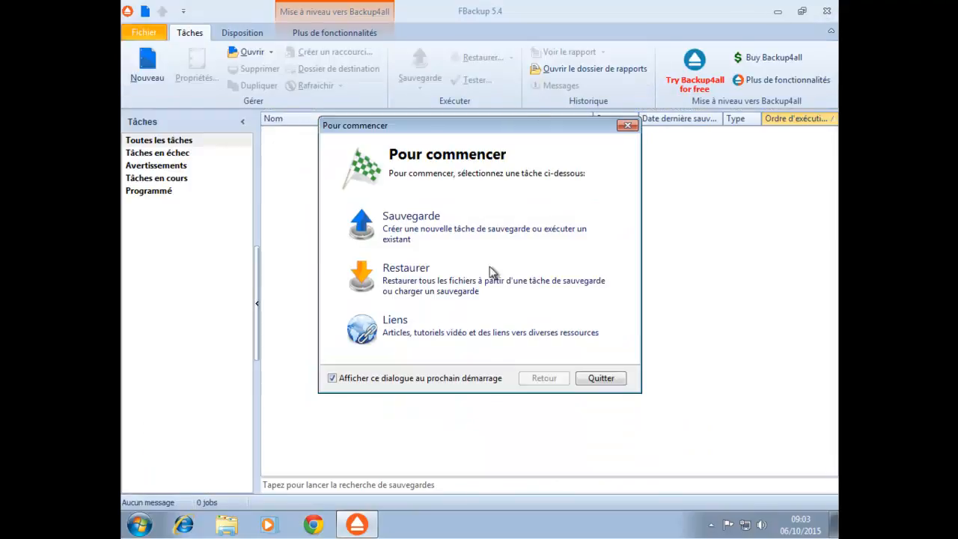
click(602, 379)
click(826, 11)
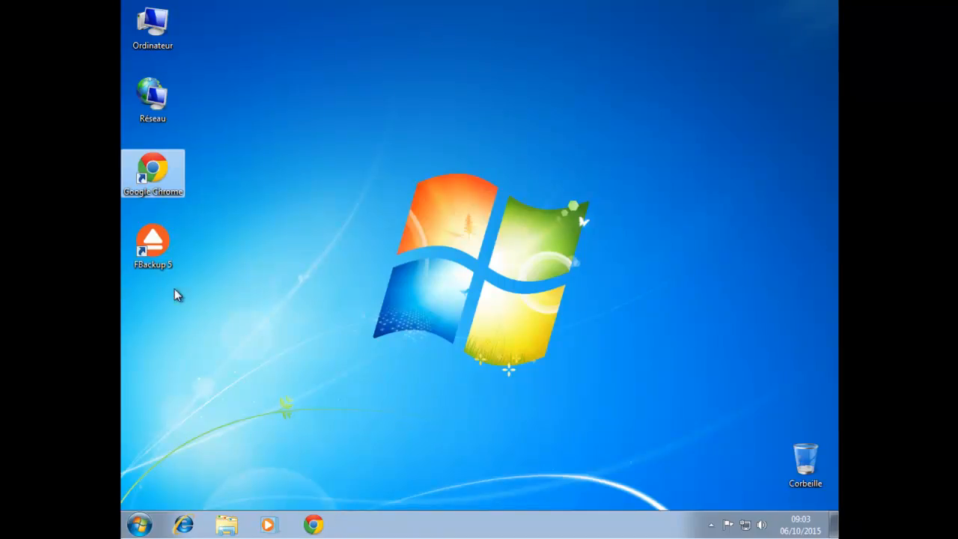
double_click(162, 252)
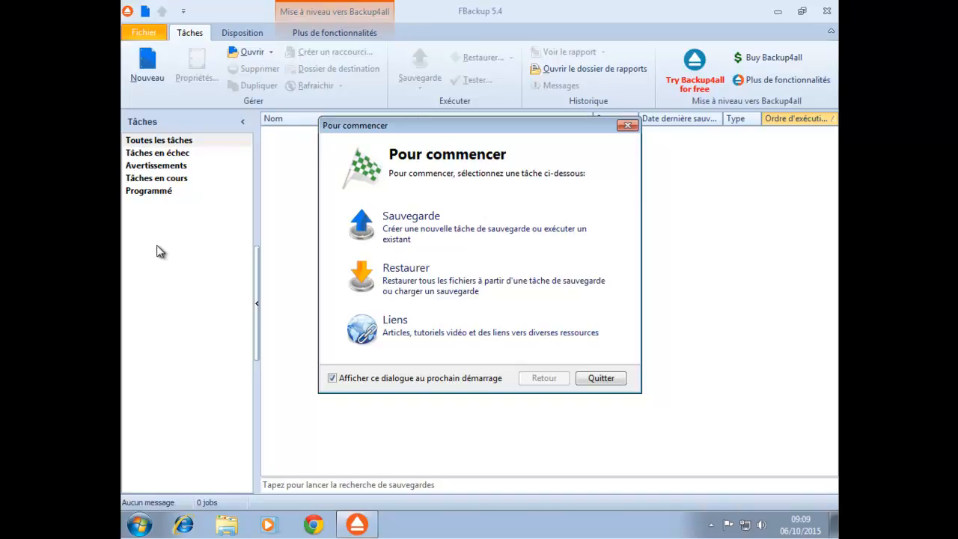
- Create a new local backup task named backup and set its destination to the backup (F:) drive
click(454, 234)
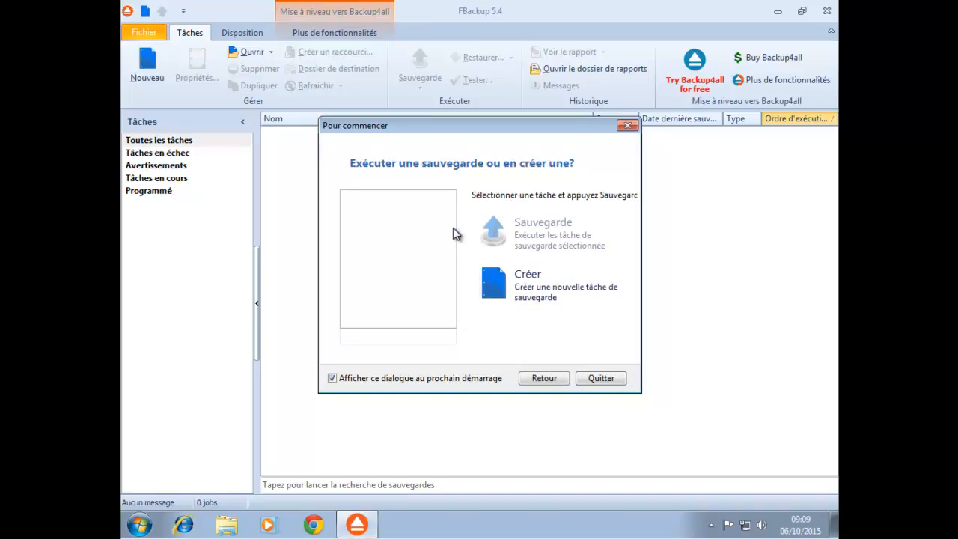
click(534, 295)
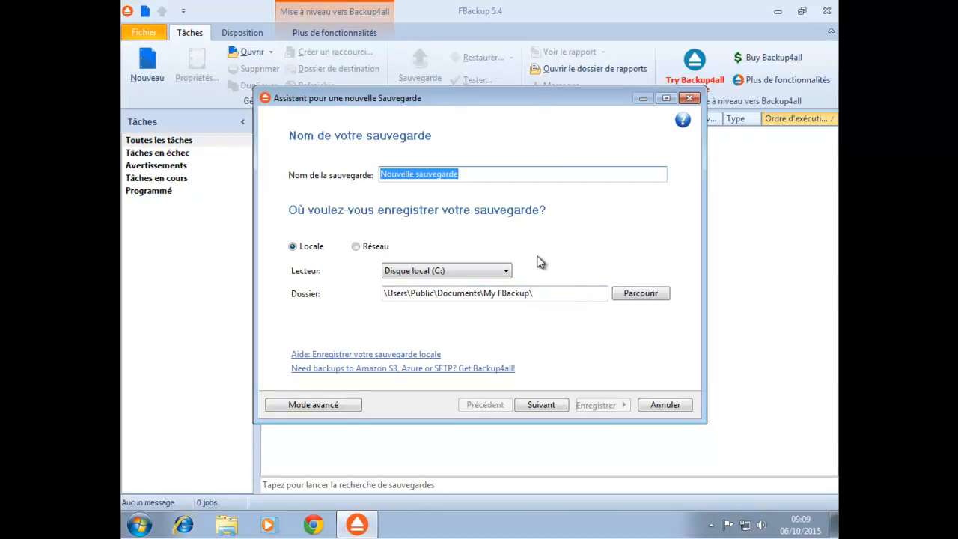
text(backup)
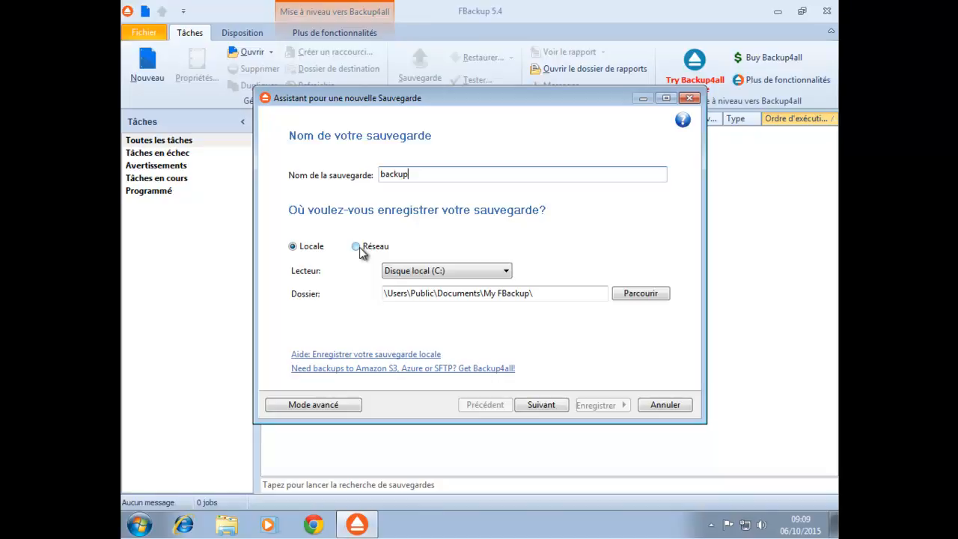
click(461, 271)
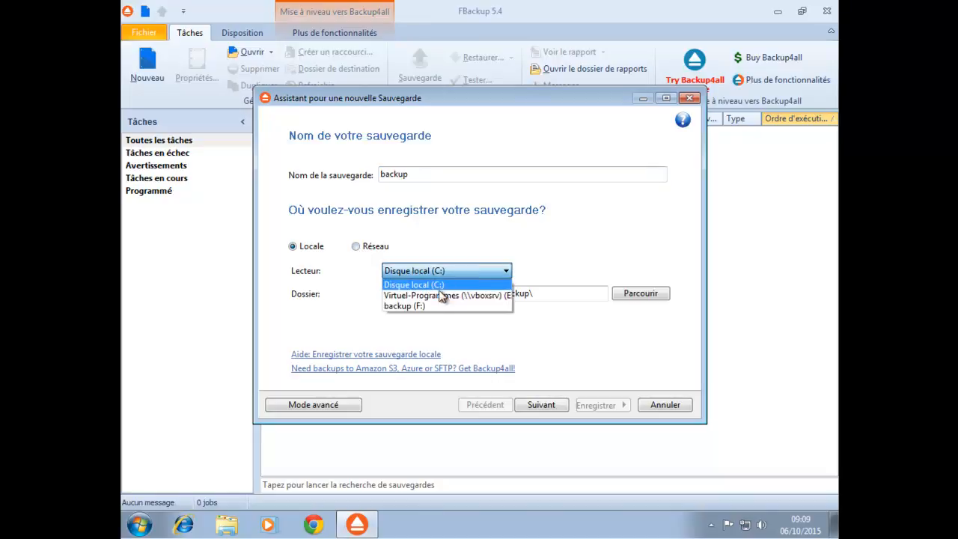
click(419, 307)
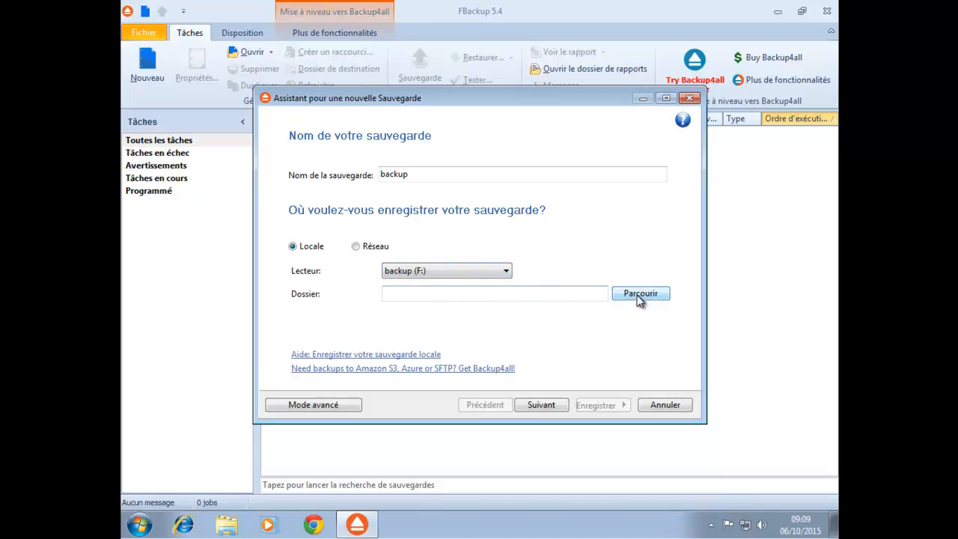
click(465, 295)
click(541, 404)
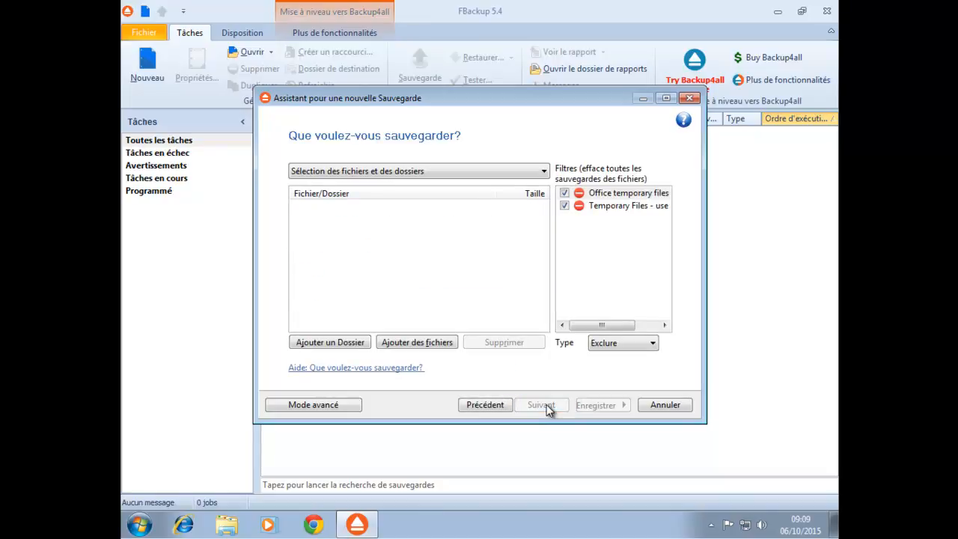
- Add the user's personal profile folder to the backup sources
click(351, 344)
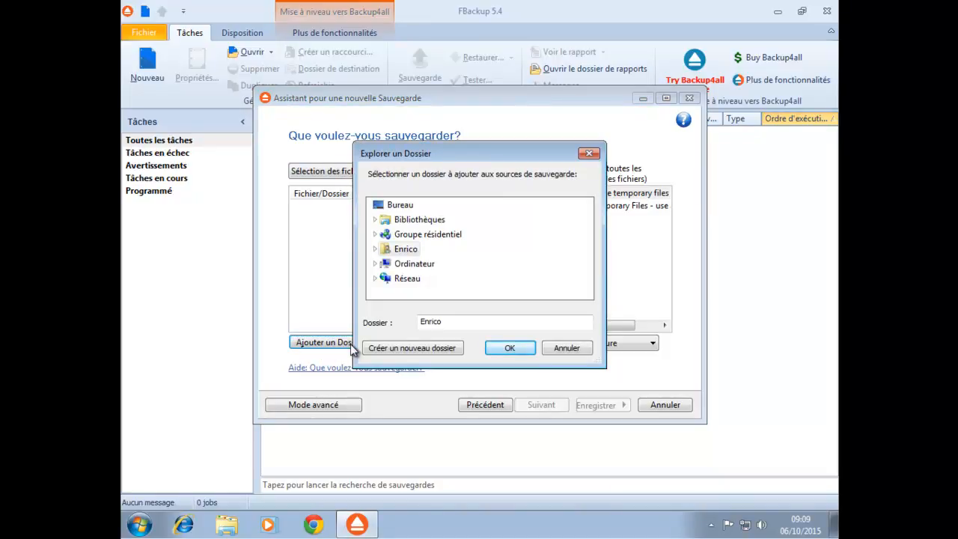
double_click(402, 253)
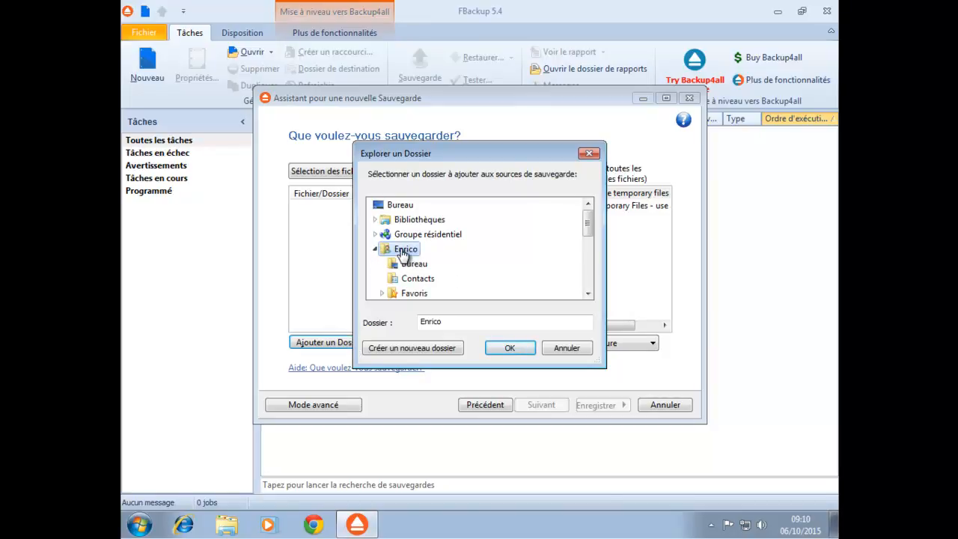
click(511, 349)
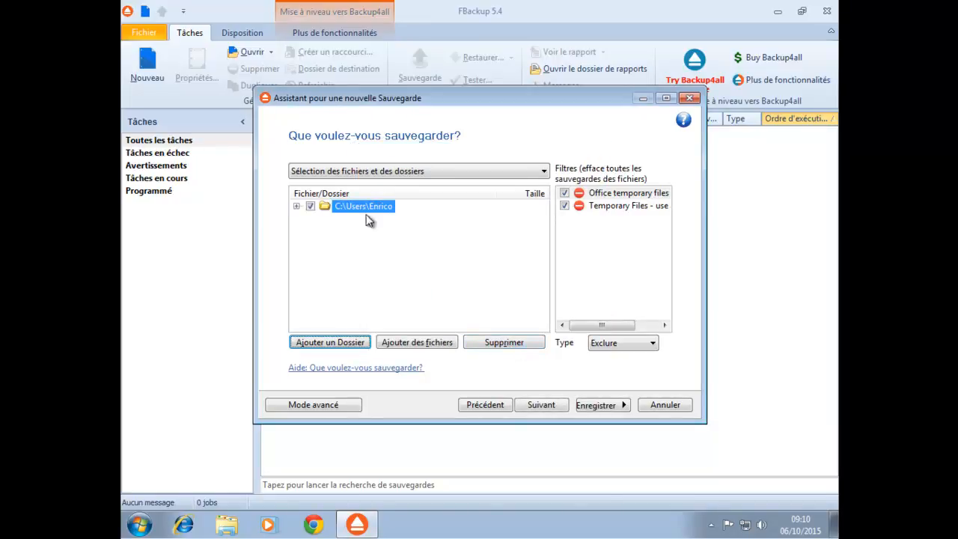
- Exclude the loose NTUSER and ntuser.ini files inside the profile folder from the backup and accept the source selection
click(297, 205)
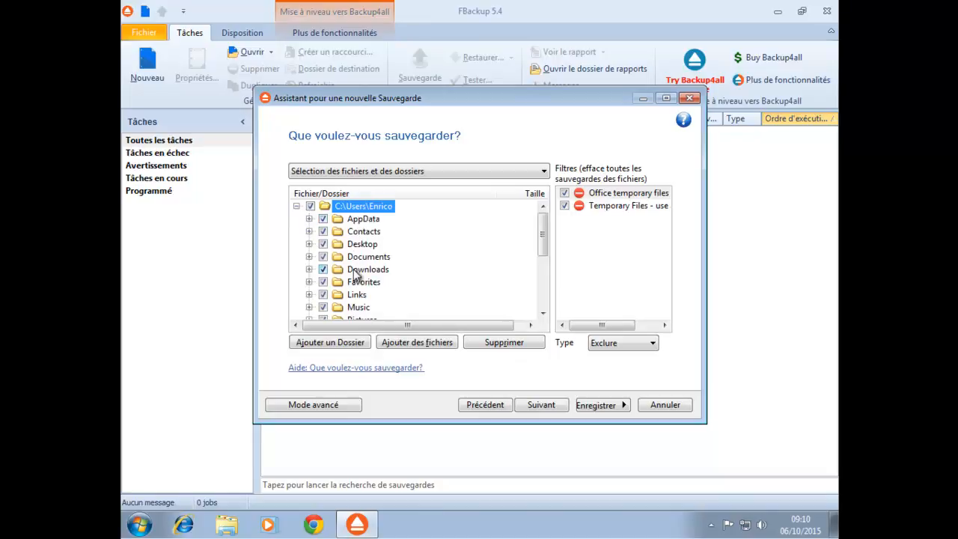
scroll(359, 281, down, 4)
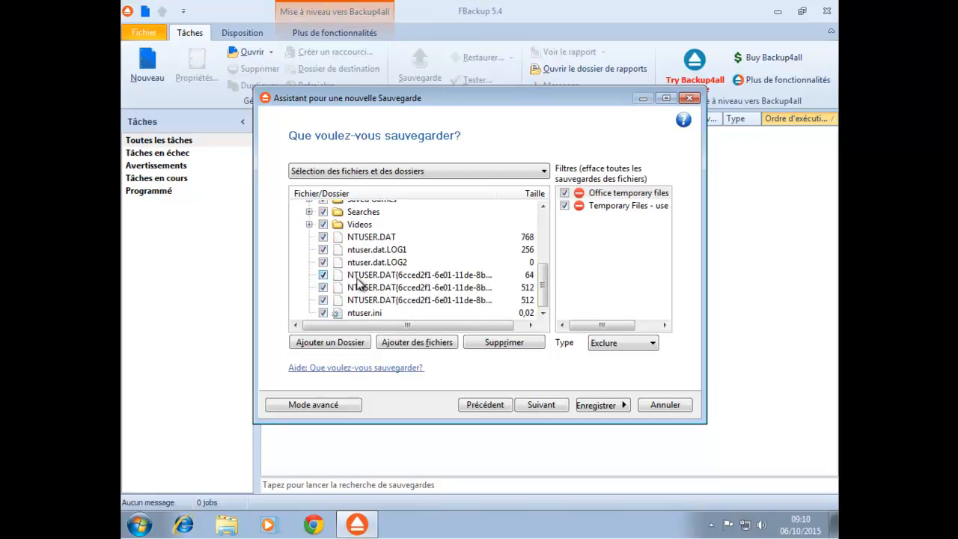
click(323, 312)
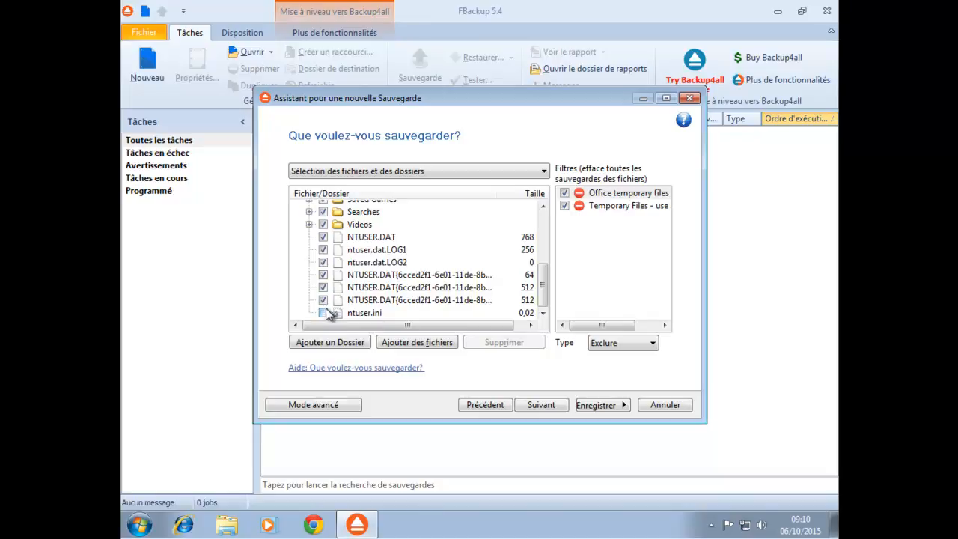
click(323, 299)
click(323, 288)
click(324, 275)
click(323, 250)
click(323, 262)
scroll(327, 259, up, 2)
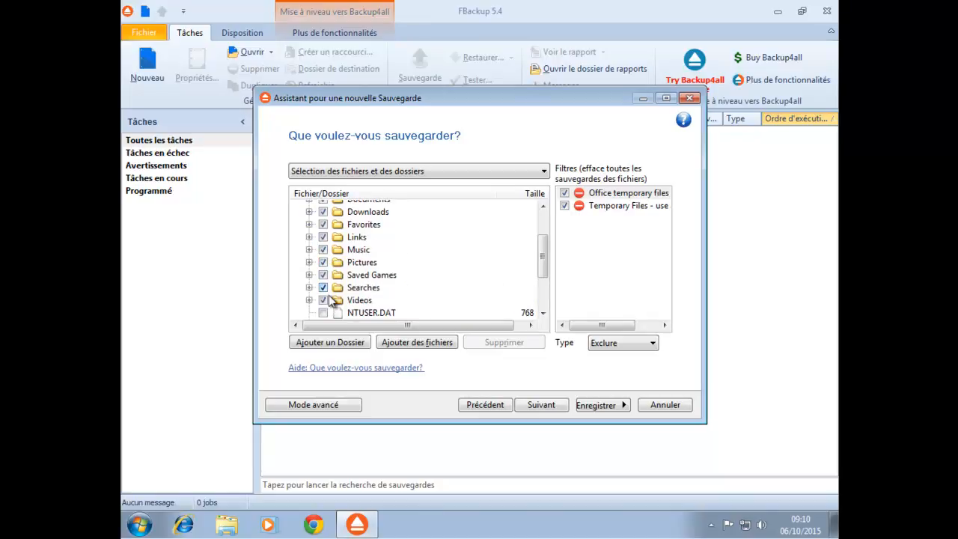
click(324, 288)
scroll(327, 238, up, 1)
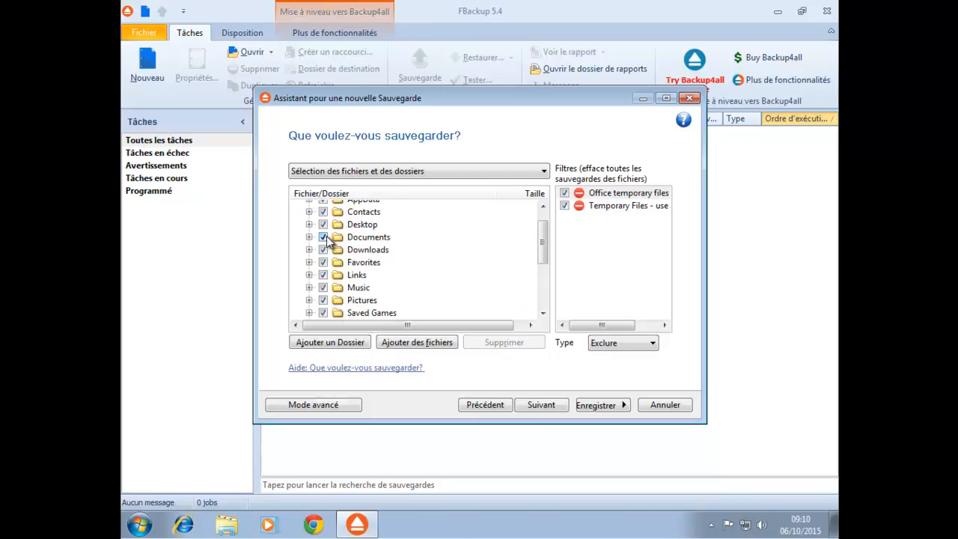
scroll(327, 238, up, 1)
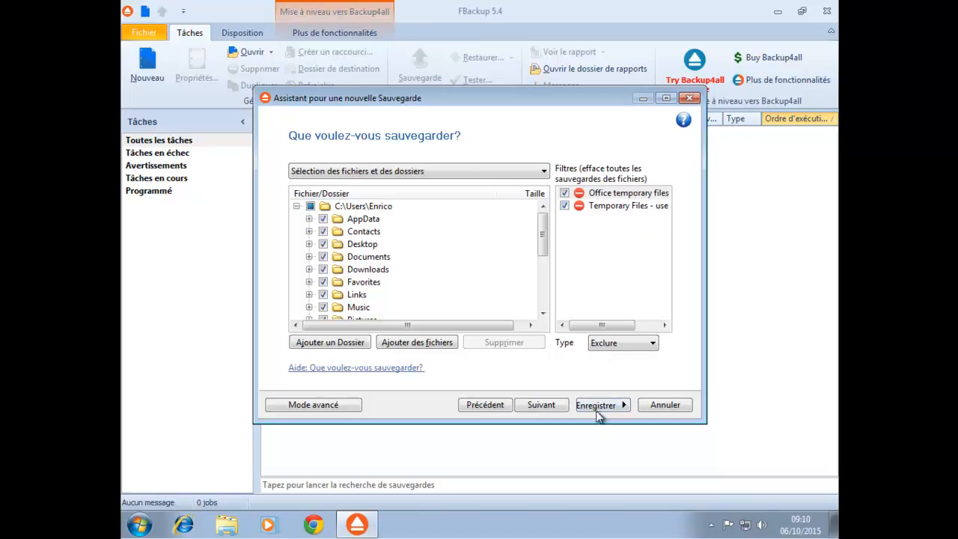
click(542, 405)
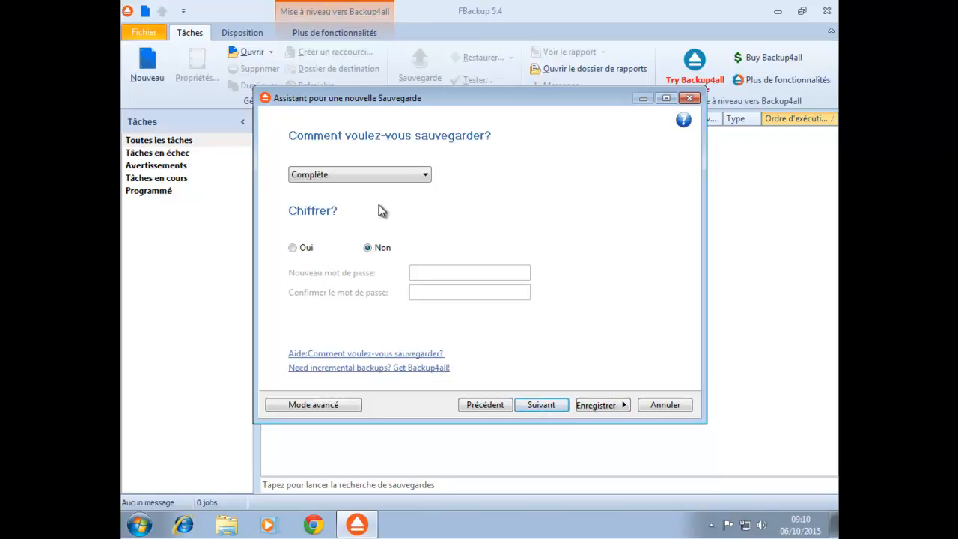
- Check the available backup types, keeping Complète without encryption, and proceed to the scheduling page
click(392, 182)
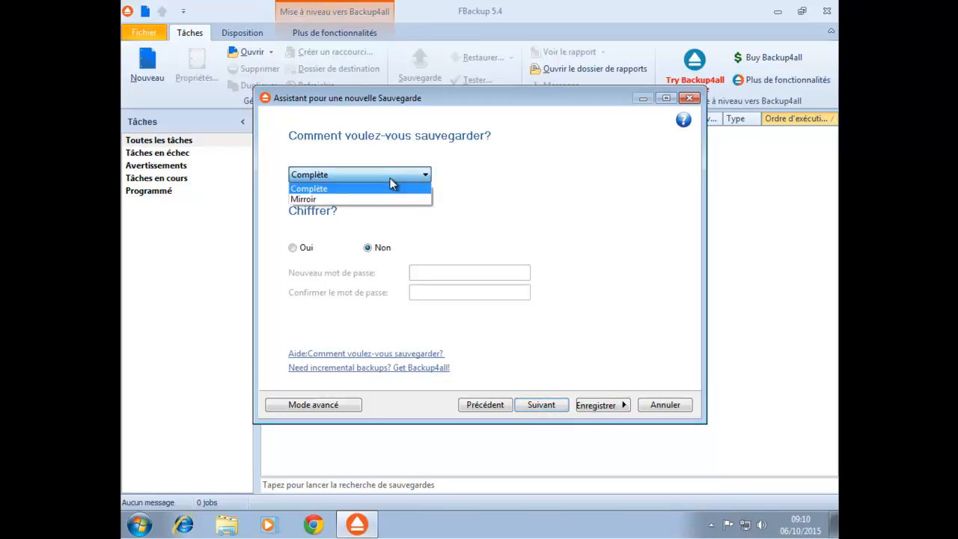
click(392, 182)
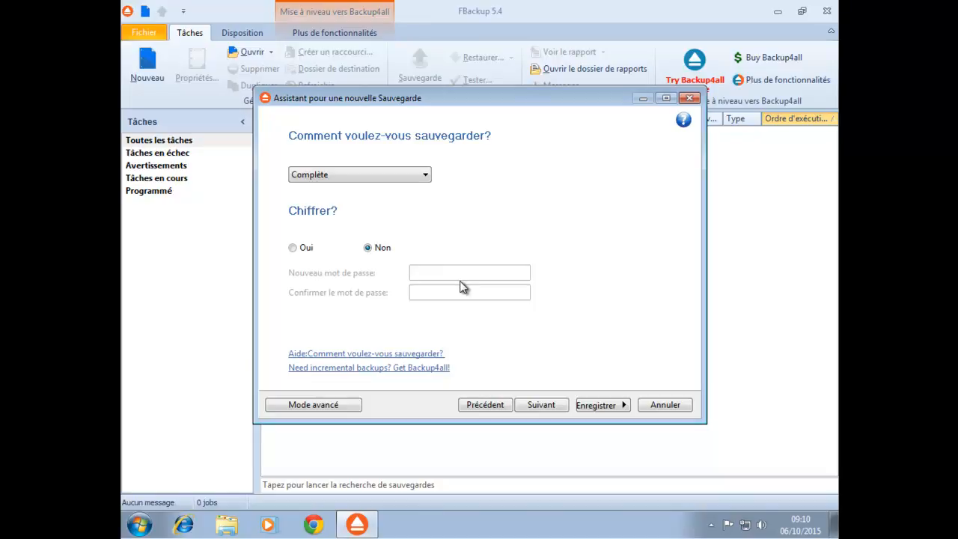
click(543, 408)
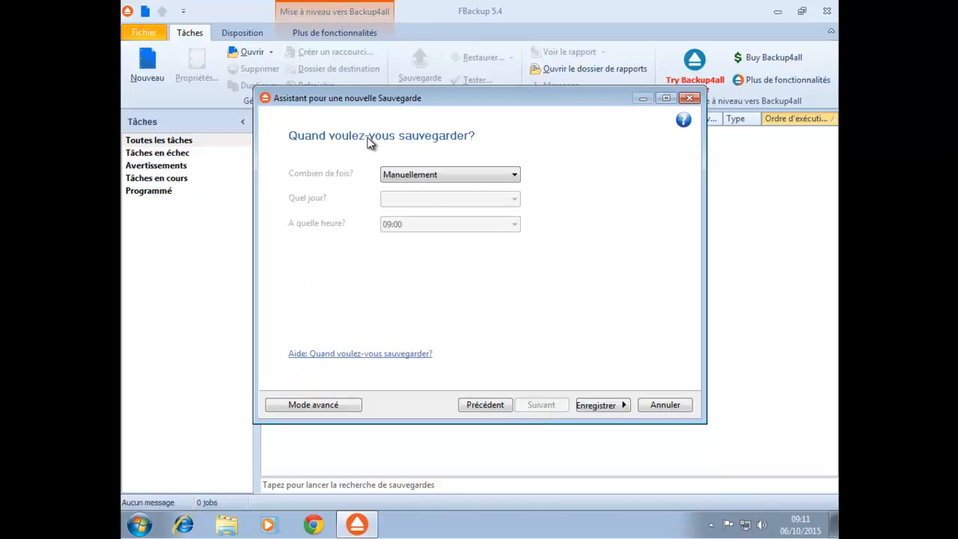
- Schedule the backup as Hebdomadaire on Vendredi at 20:00, and save and run the task
click(447, 178)
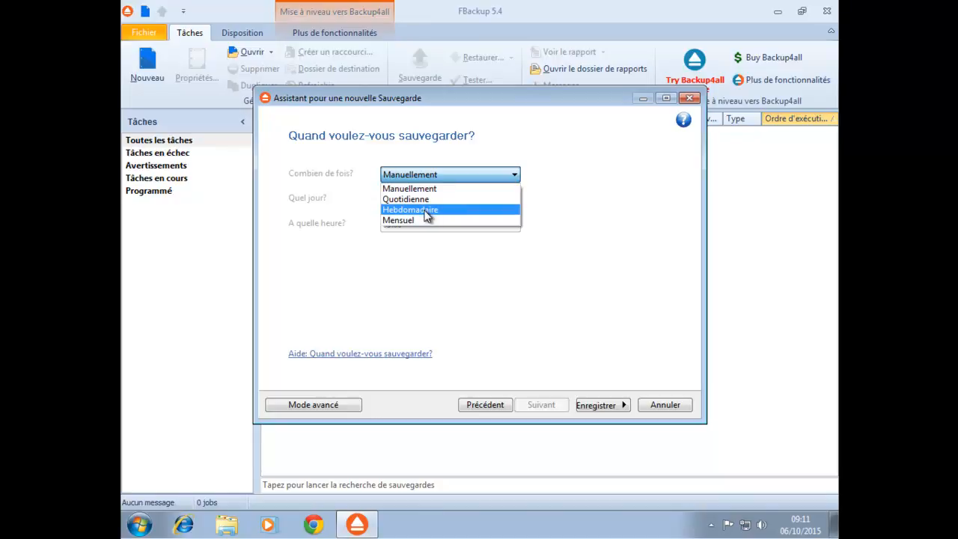
click(427, 213)
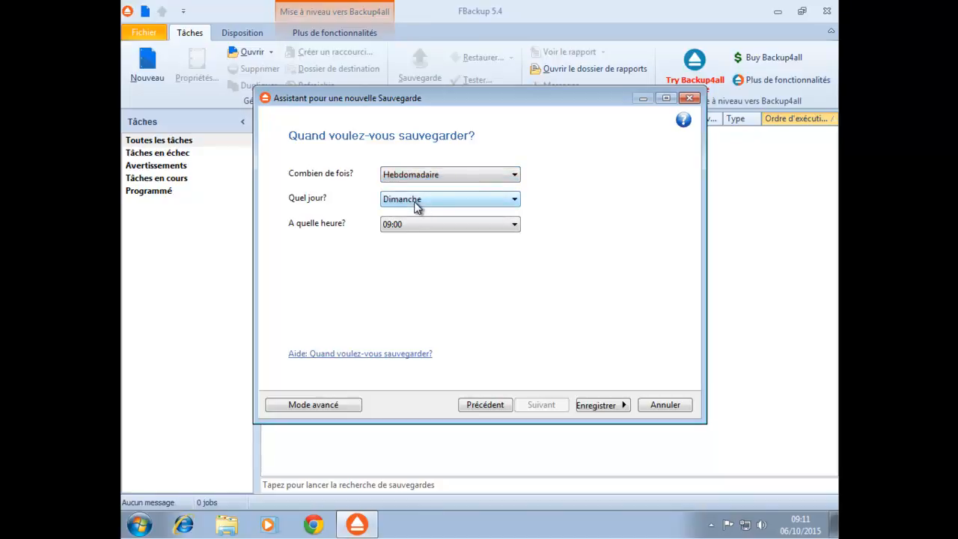
click(415, 201)
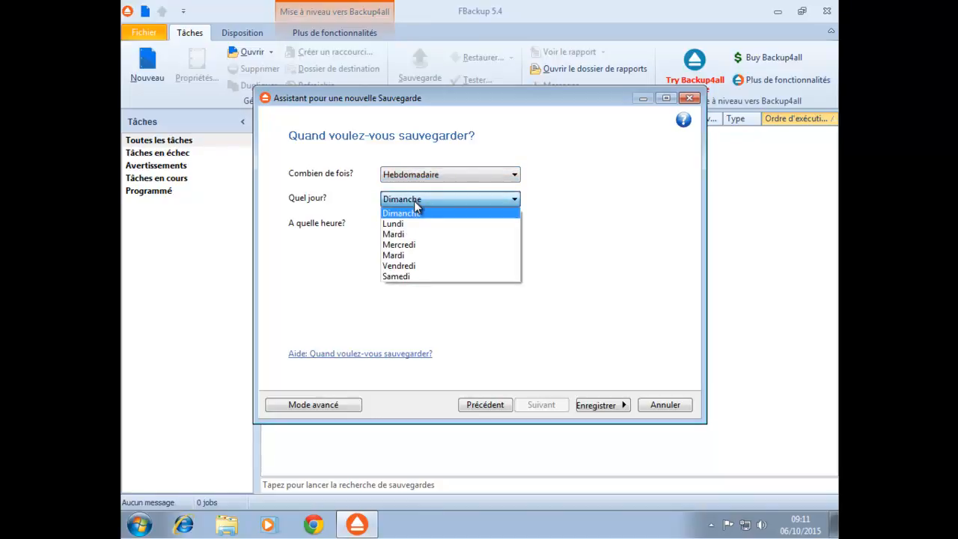
click(401, 266)
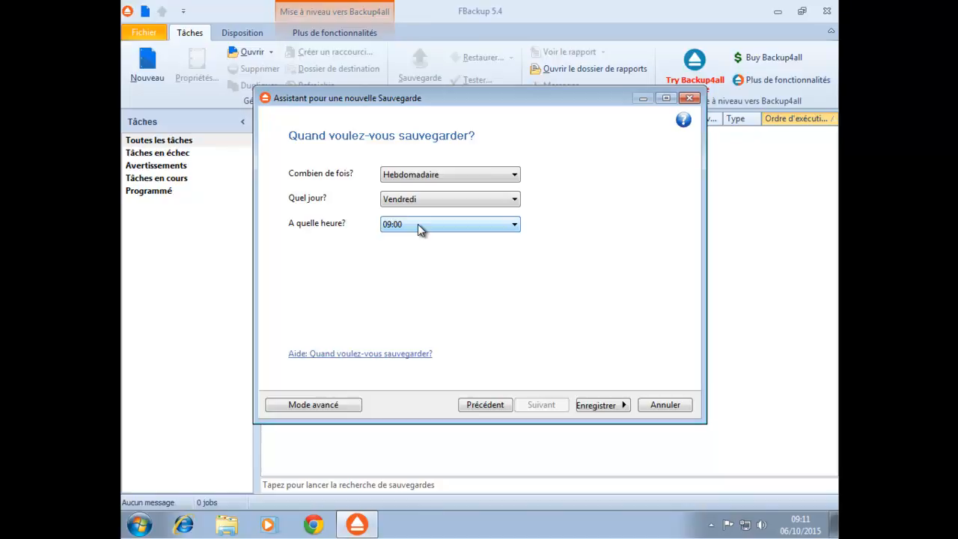
click(418, 224)
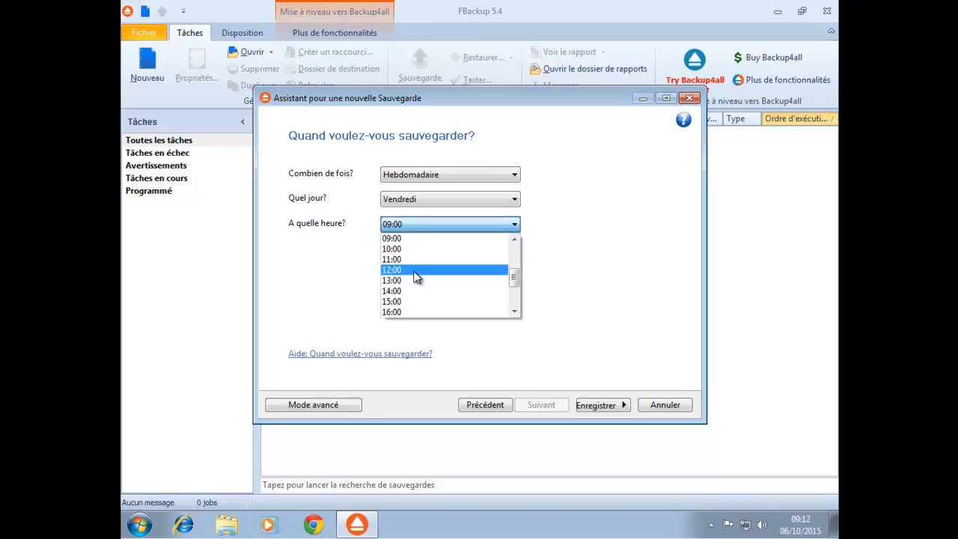
scroll(515, 306, down, 3)
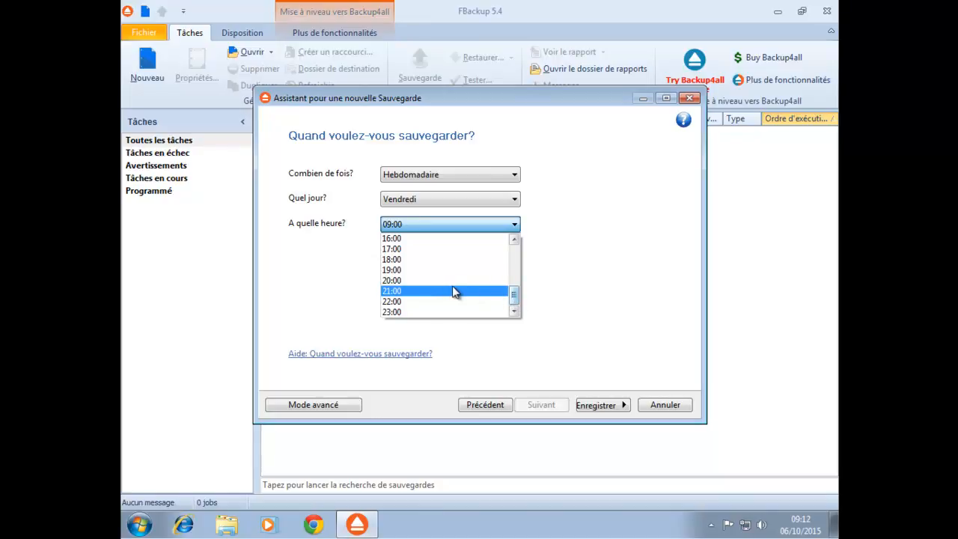
click(419, 280)
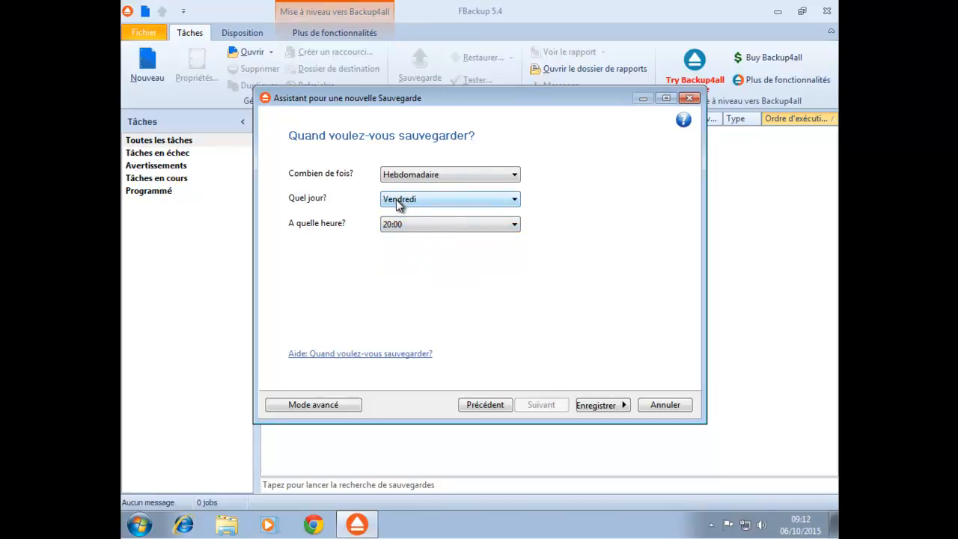
click(606, 409)
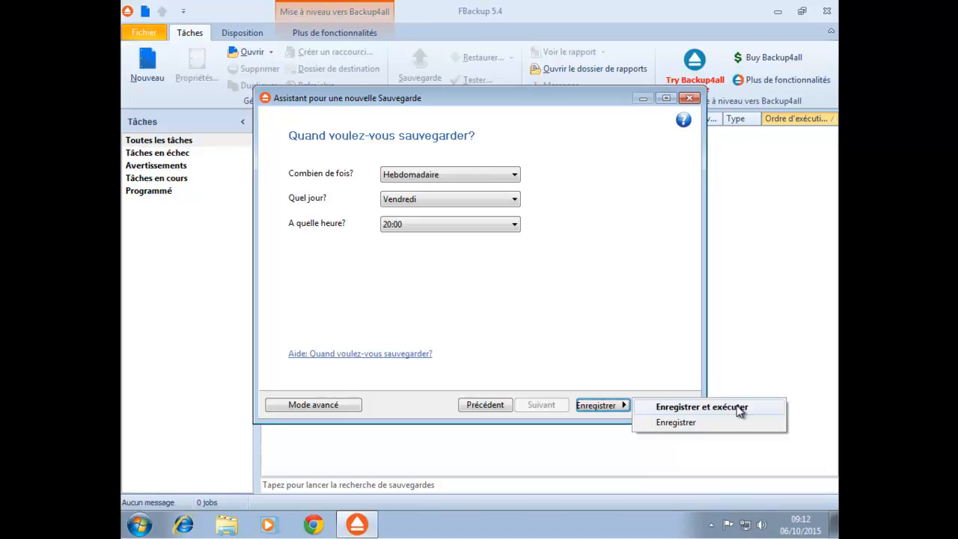
click(691, 407)
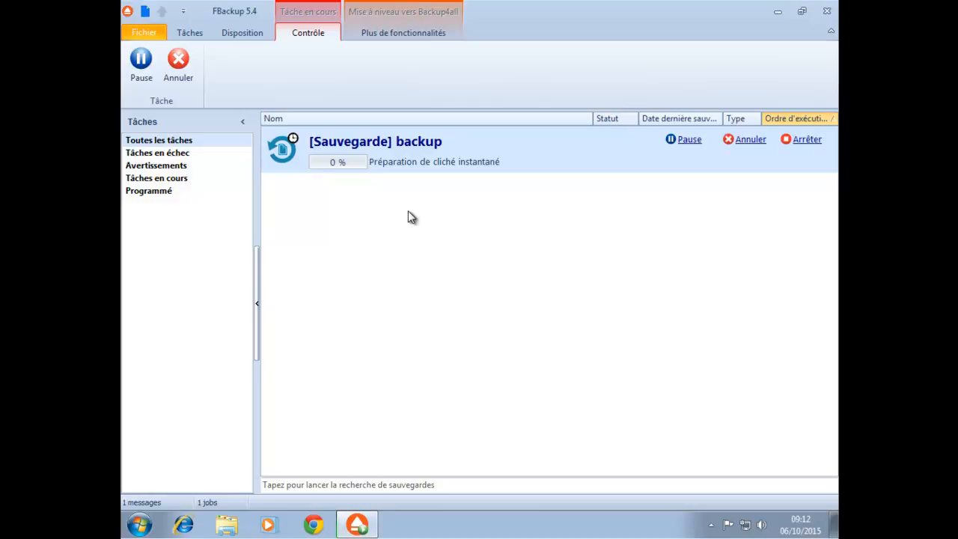
- Stop the running backup and dismiss all its notifications
click(800, 140)
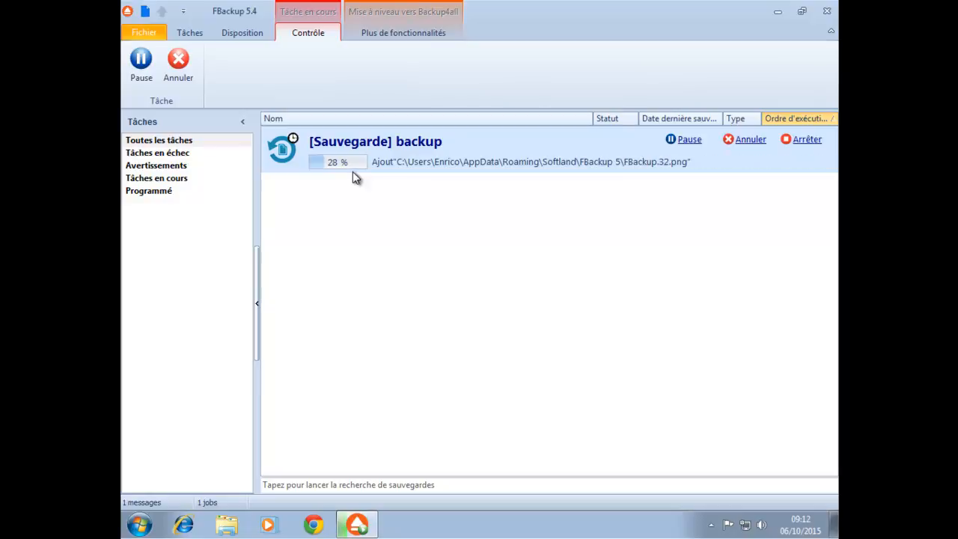
click(805, 141)
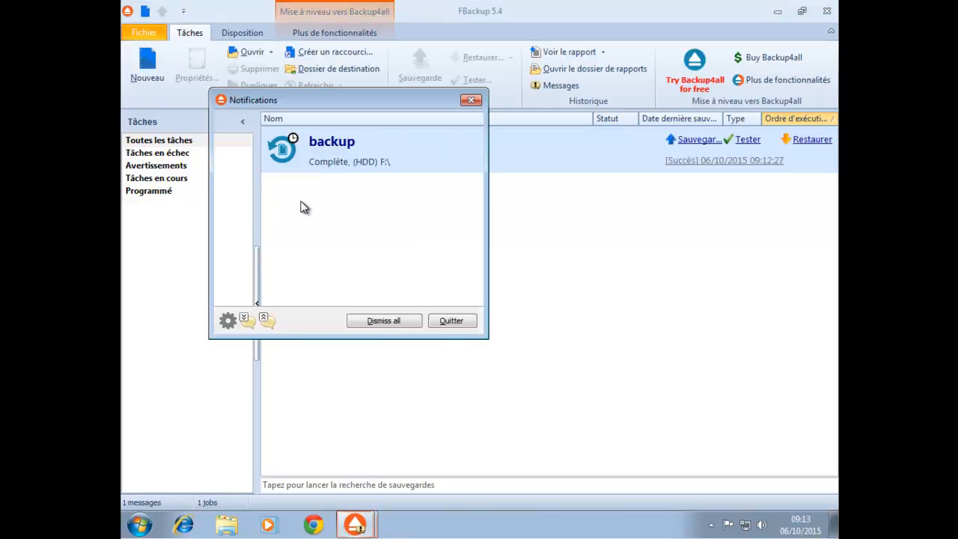
click(383, 321)
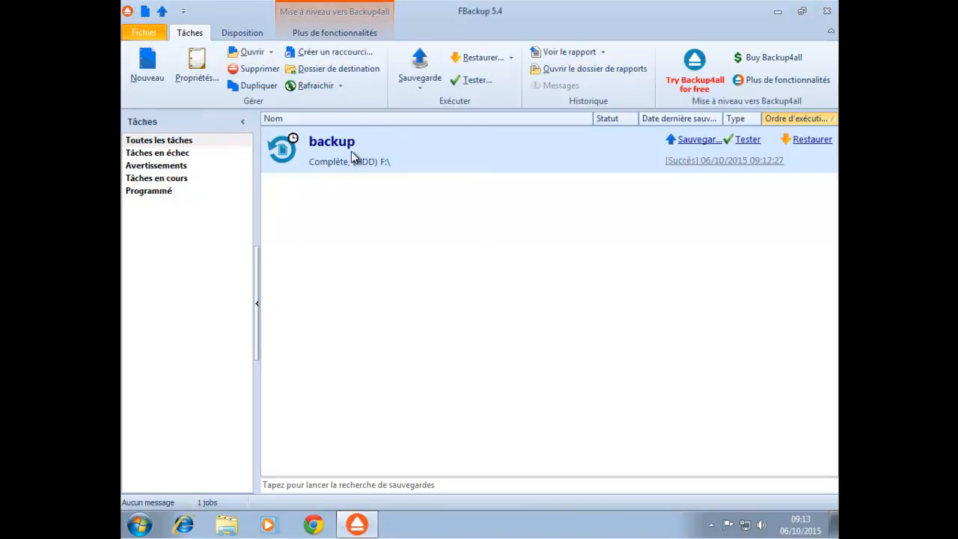
- Delete the backup task from the task list and confirm the removal
right_click(350, 155)
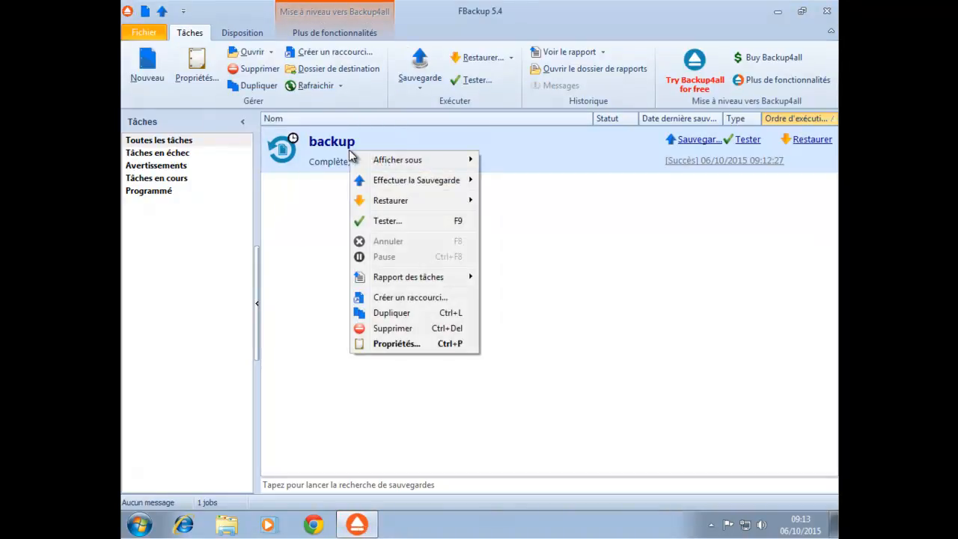
click(395, 329)
click(521, 292)
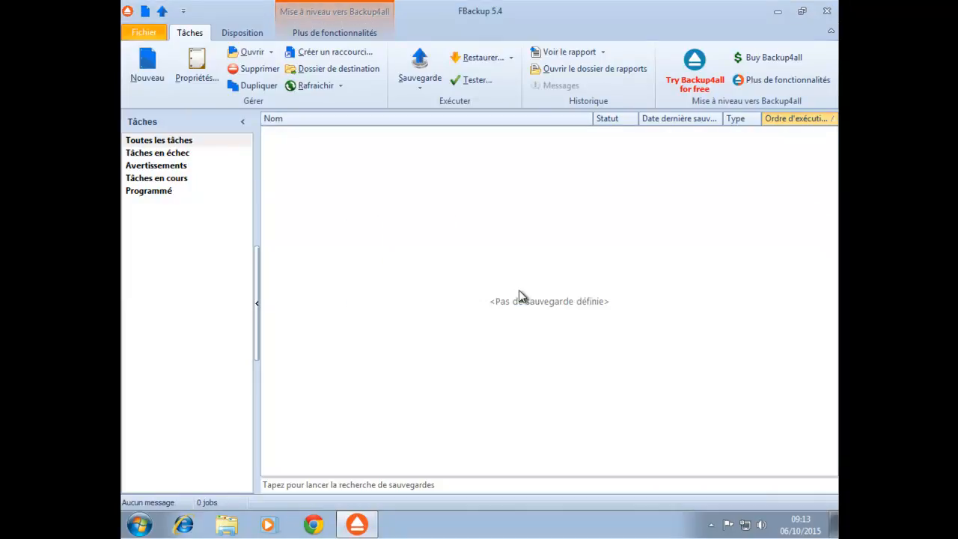
- Create a new backup task in advanced mode and name it "backup"
click(147, 71)
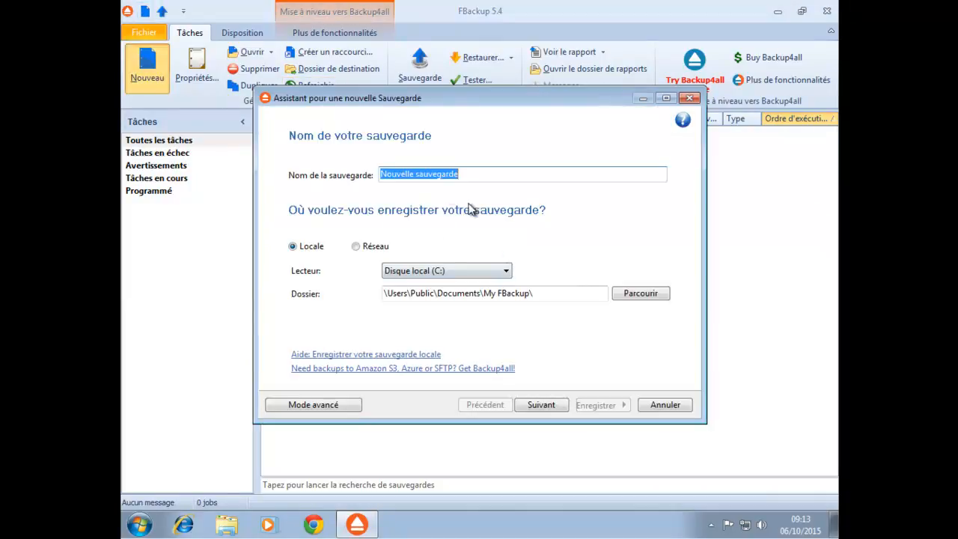
click(315, 405)
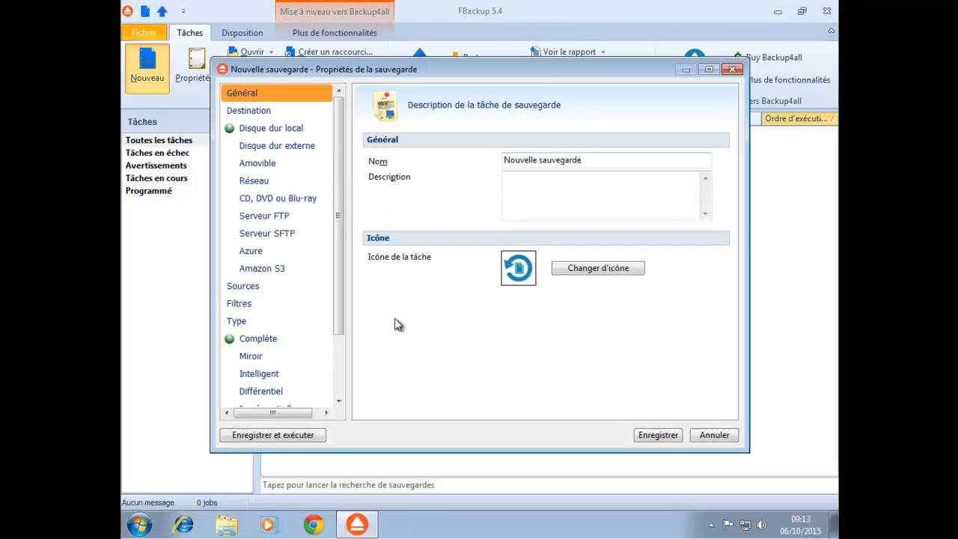
drag(593, 160, 415, 161)
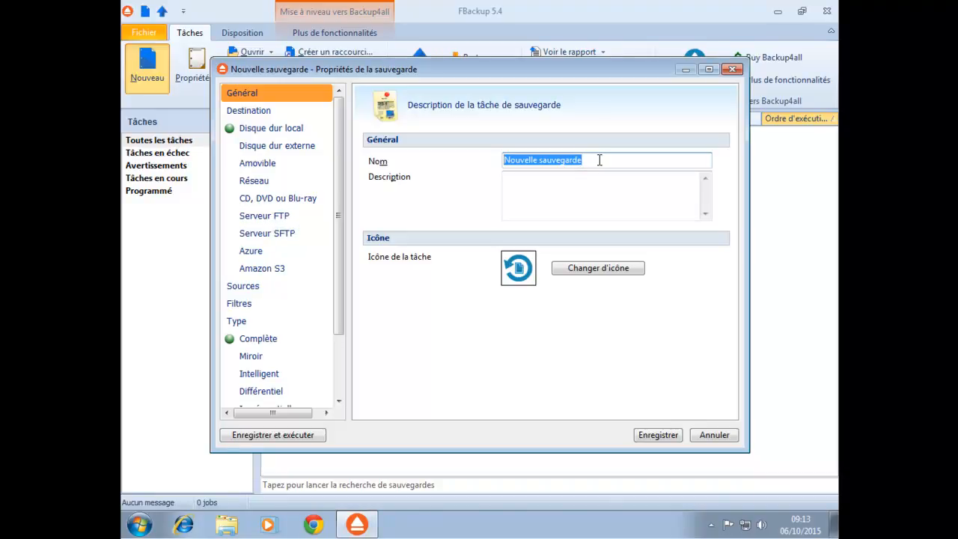
text(b)
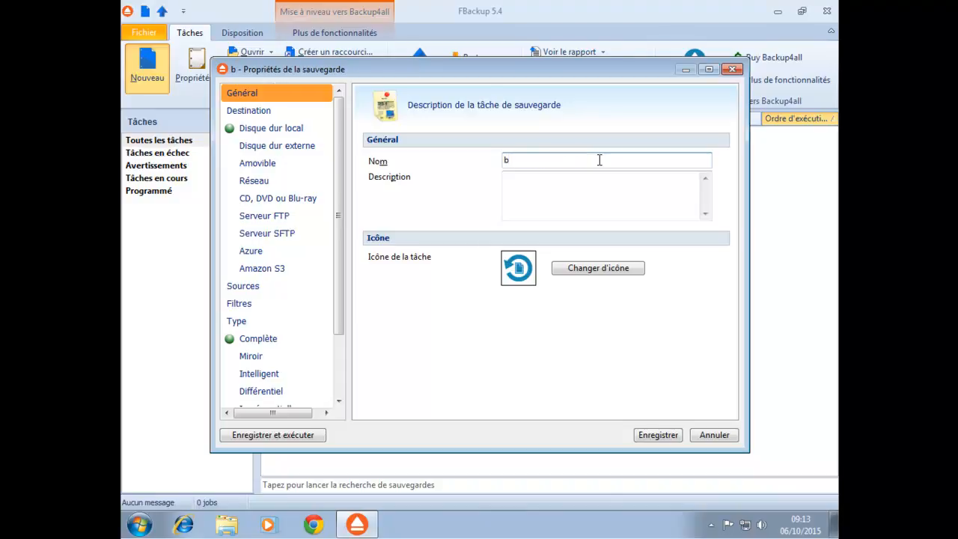
text(ack)
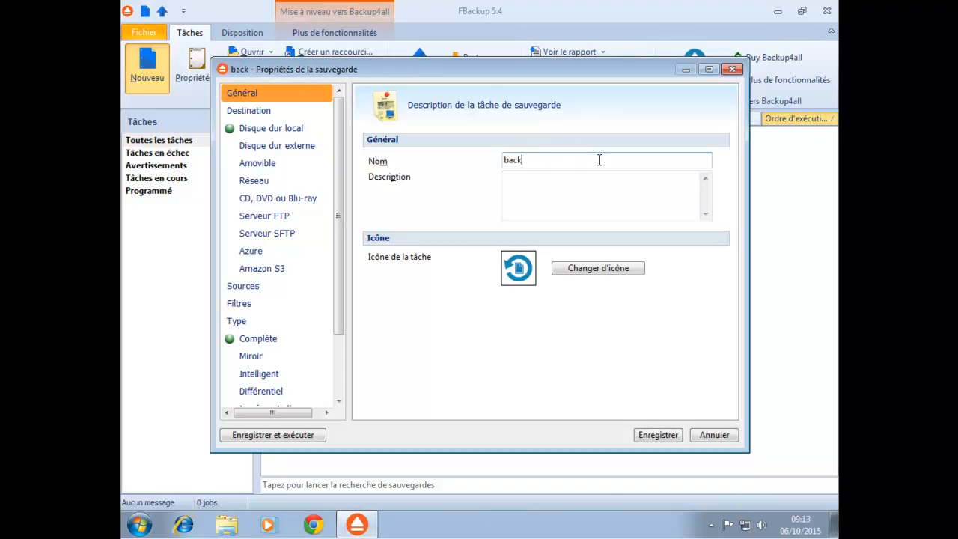
text(up)
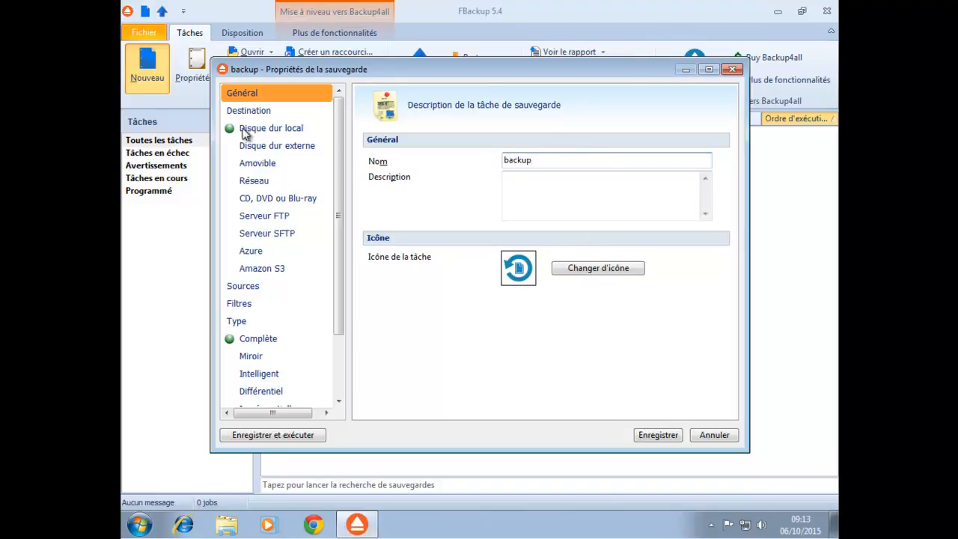
- Try the Réseau, Média amovible and Disque dur externe choices as the backup destination
click(257, 113)
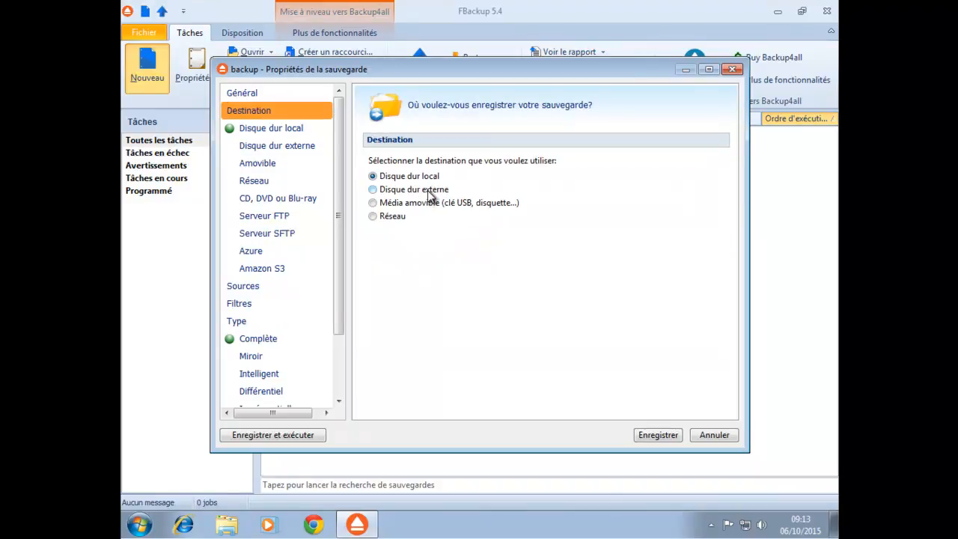
click(396, 219)
click(401, 205)
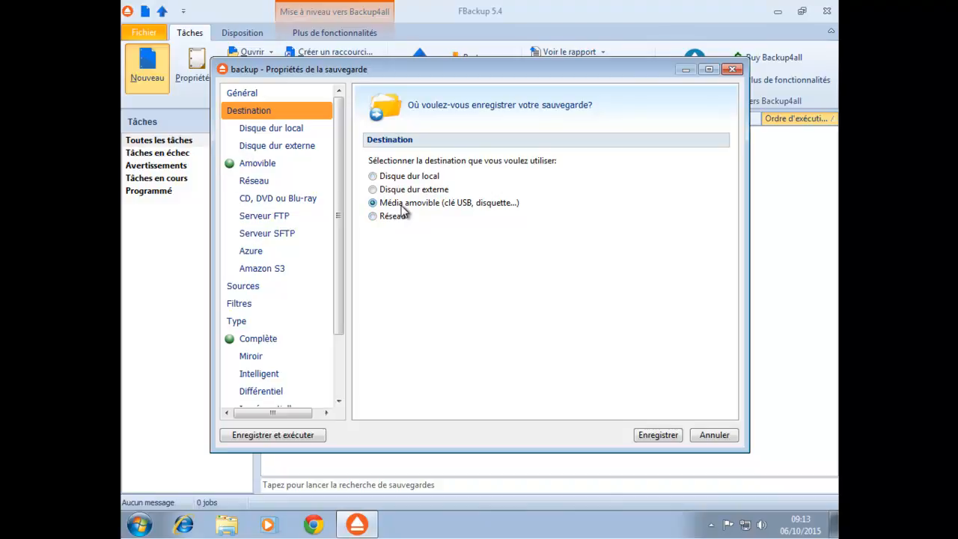
click(408, 193)
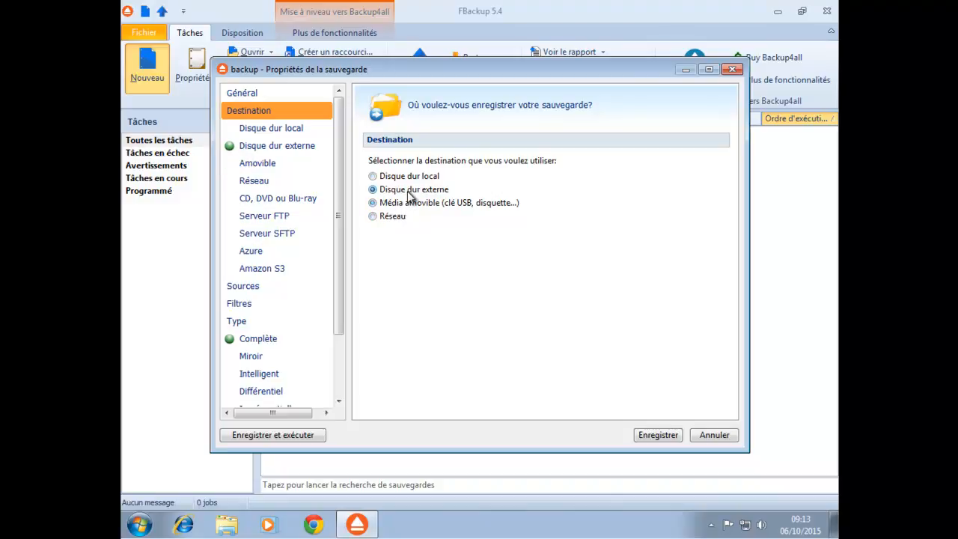
- Look through the Serveur FTP, Serveur SFTP, Azure, Amazon S3, CD/DVD/Blu-ray and Réseau destination pages
click(266, 217)
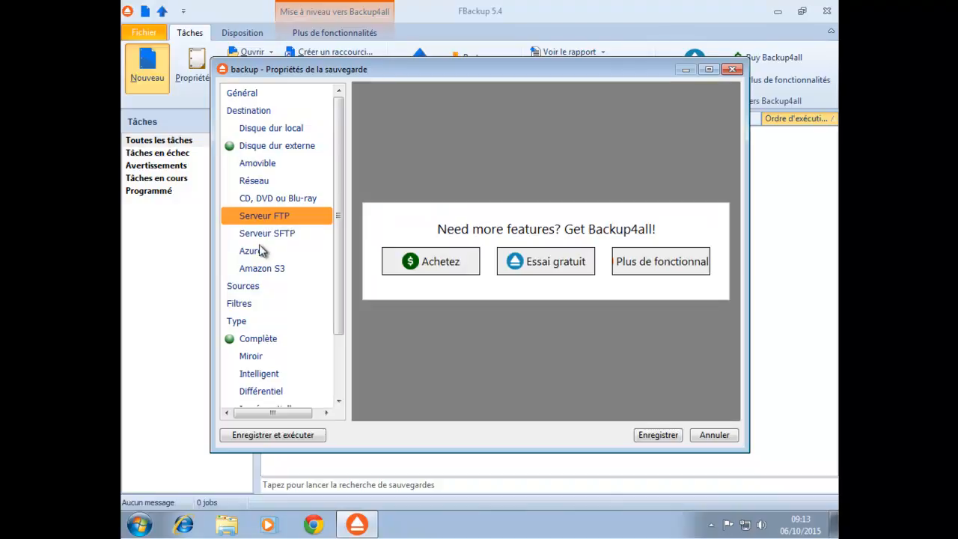
click(267, 236)
click(260, 252)
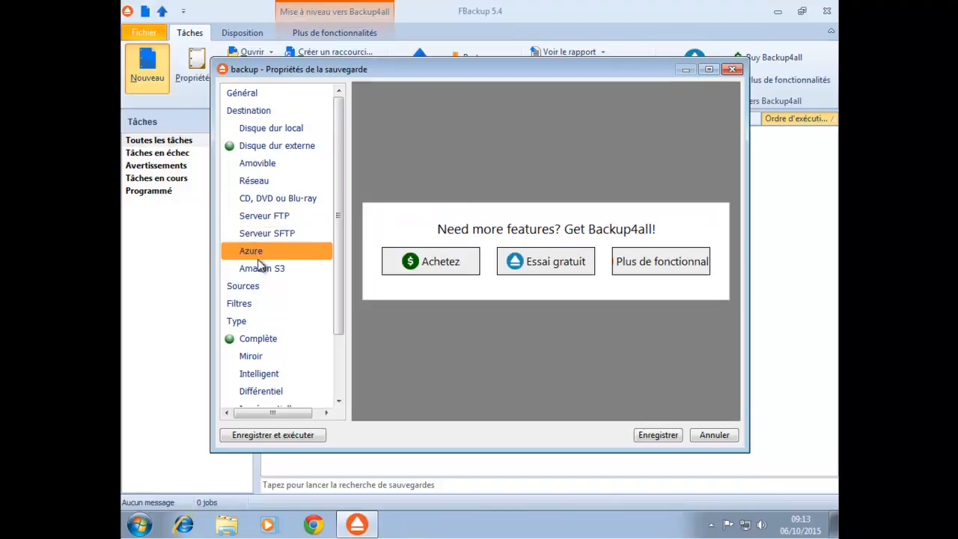
click(261, 268)
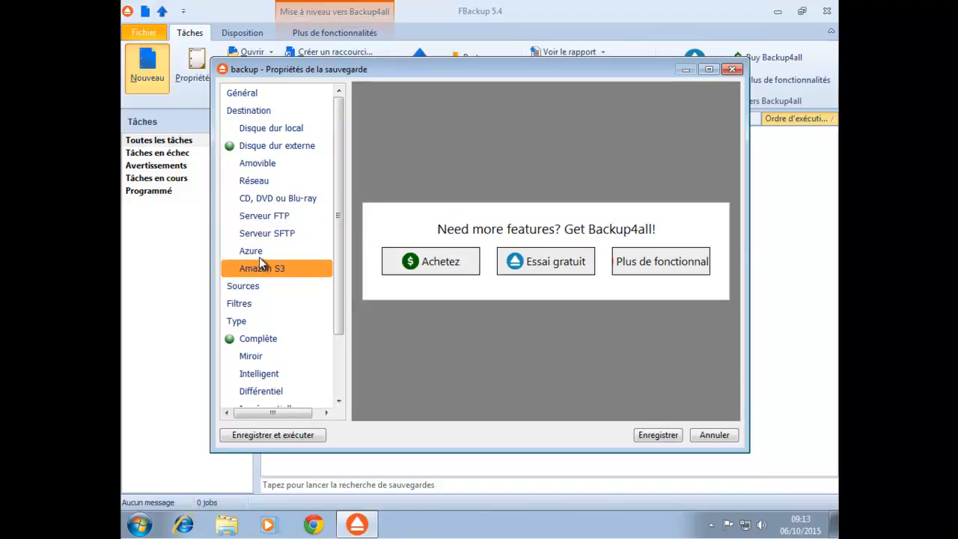
click(274, 218)
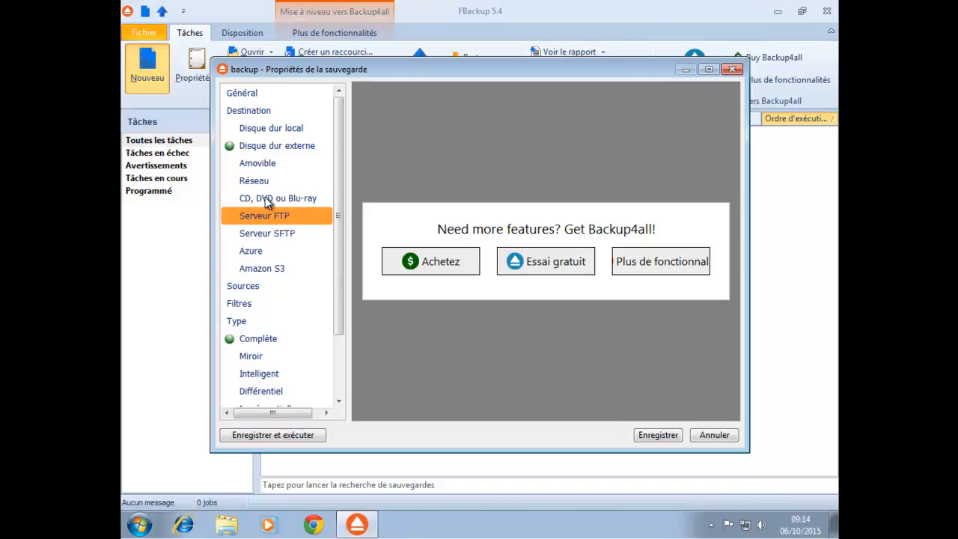
click(266, 200)
click(264, 182)
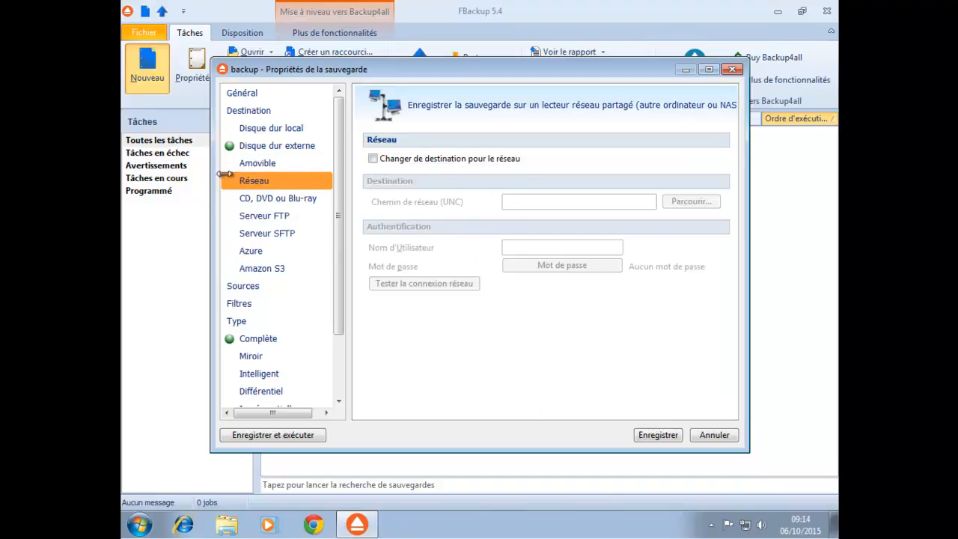
- Make the local hard disk the backup destination and choose the backup (F:) drive
click(281, 128)
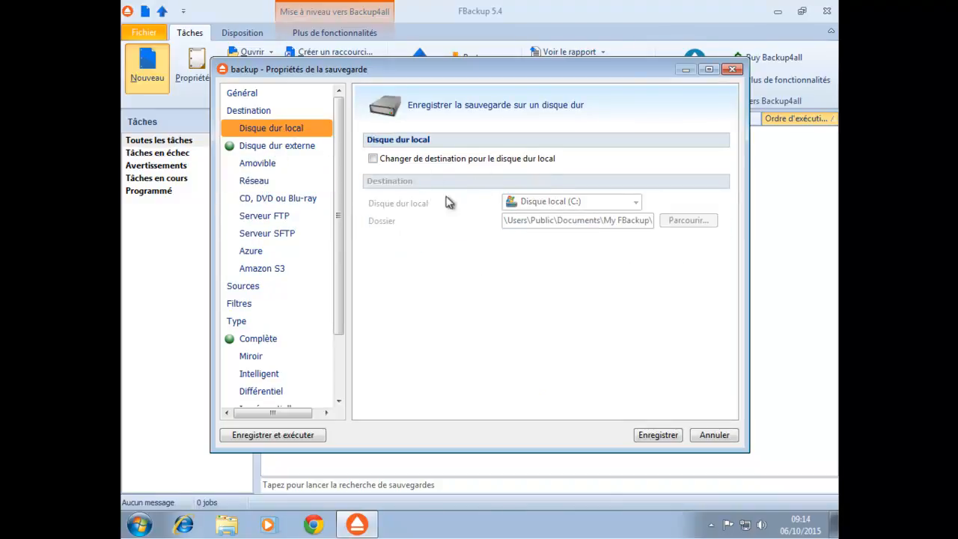
click(372, 159)
click(636, 202)
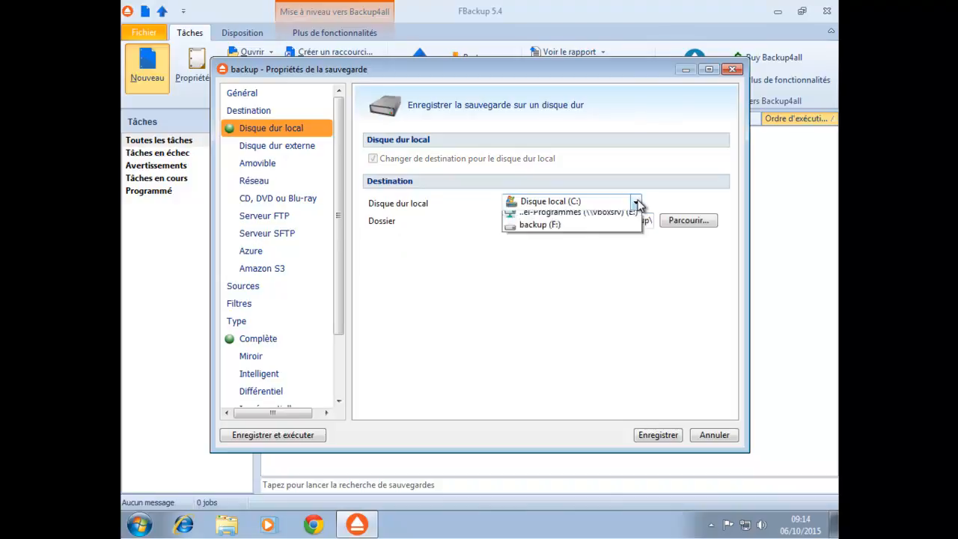
click(552, 242)
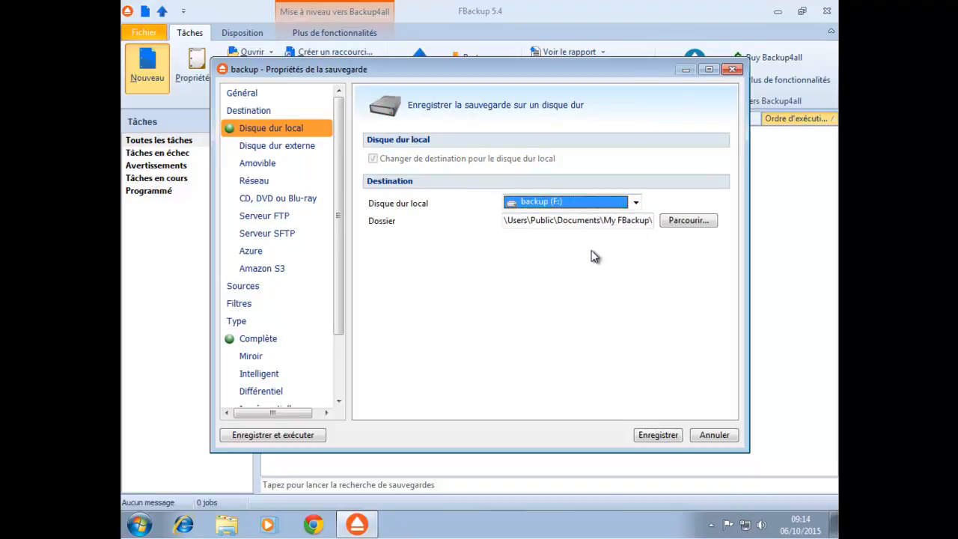
- Add the user's profile folder to the backup sources
click(241, 289)
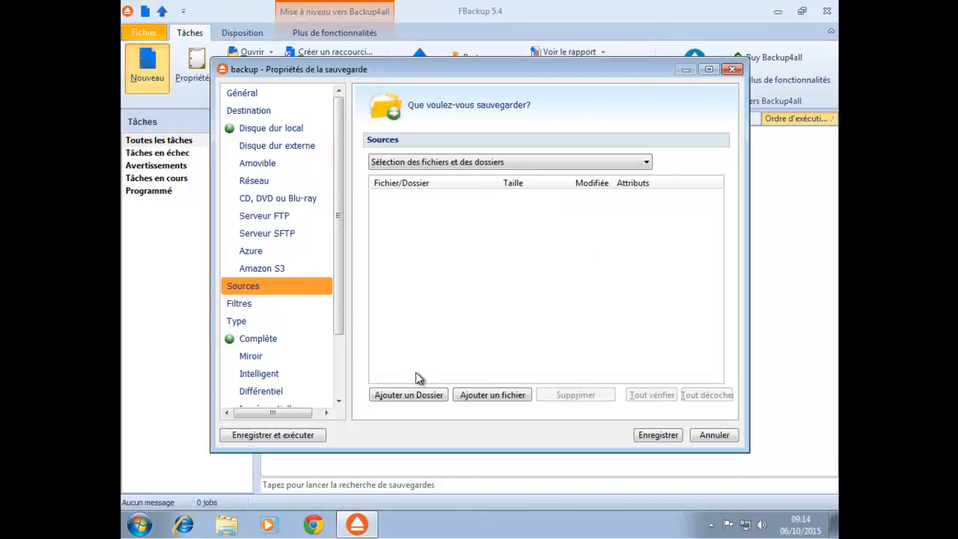
click(418, 397)
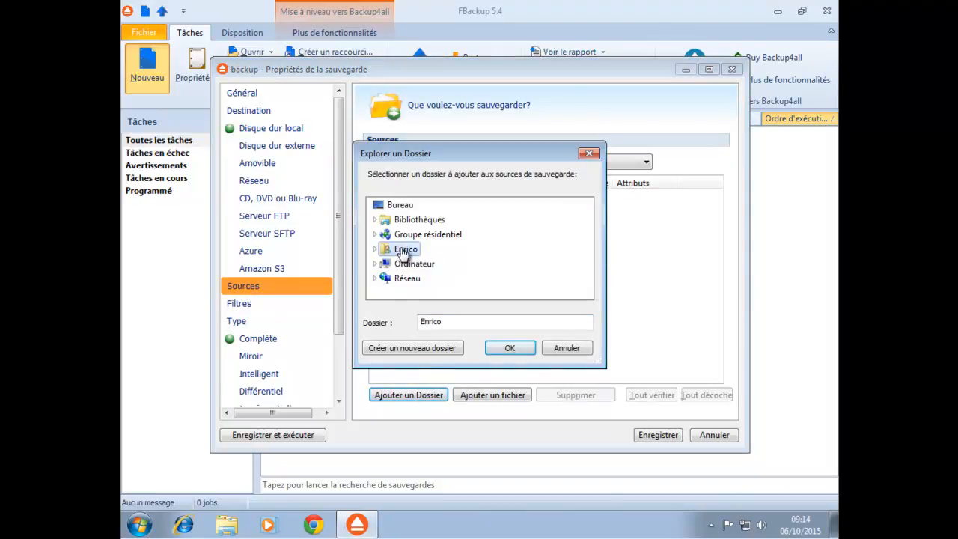
click(510, 349)
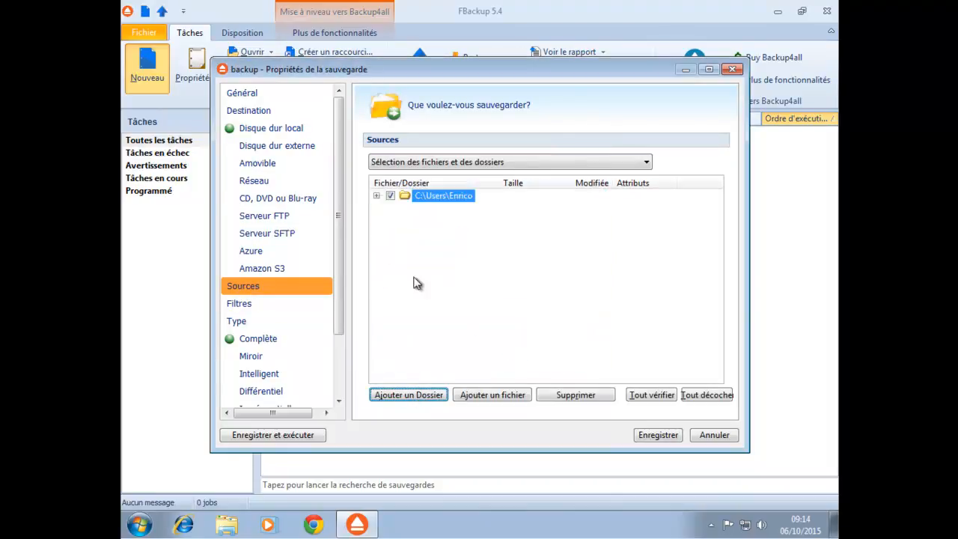
- Expand the added profile folder and exclude its 768 KB and 256 KB NTUSER files from the backup
click(378, 196)
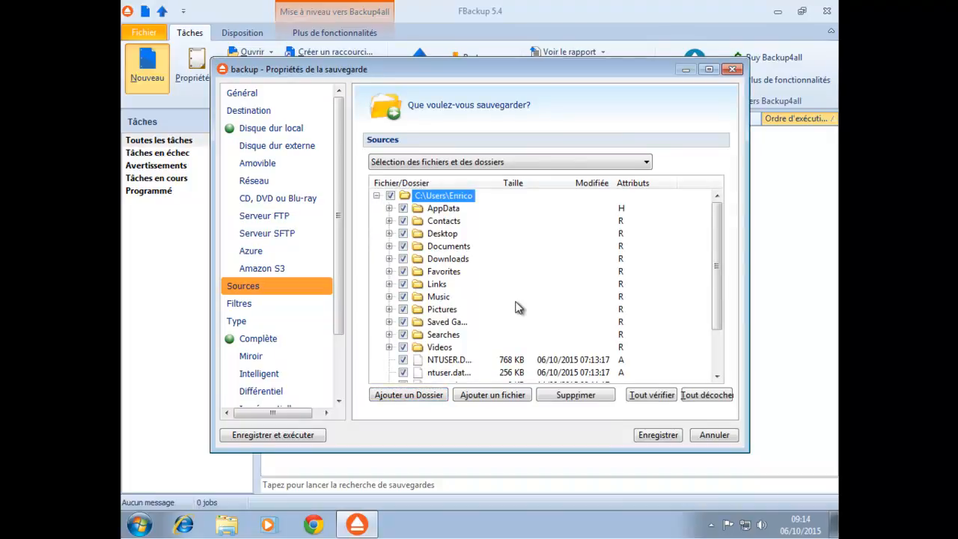
scroll(520, 306, down, 2)
click(403, 300)
click(403, 313)
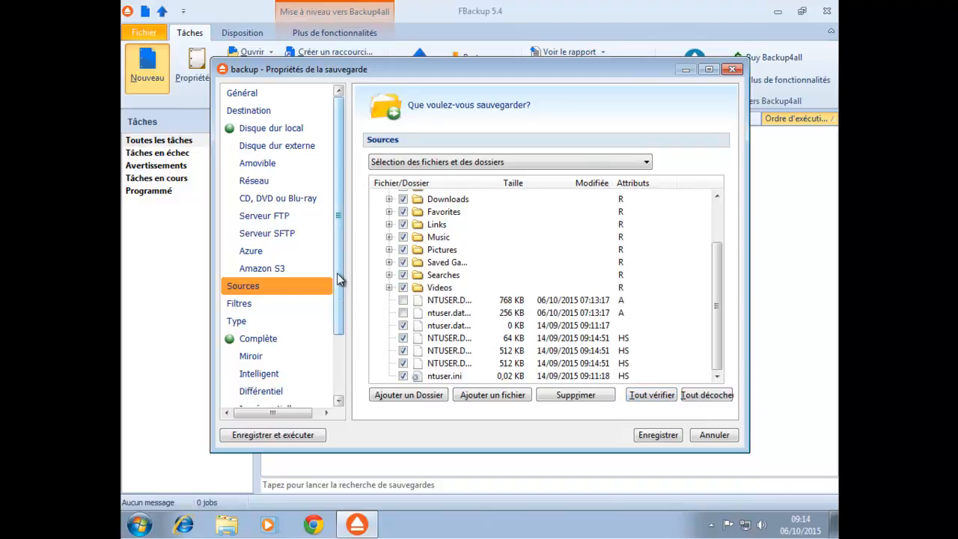
- Check the task's file filters and the choices for adding a new one, without adding any
click(239, 305)
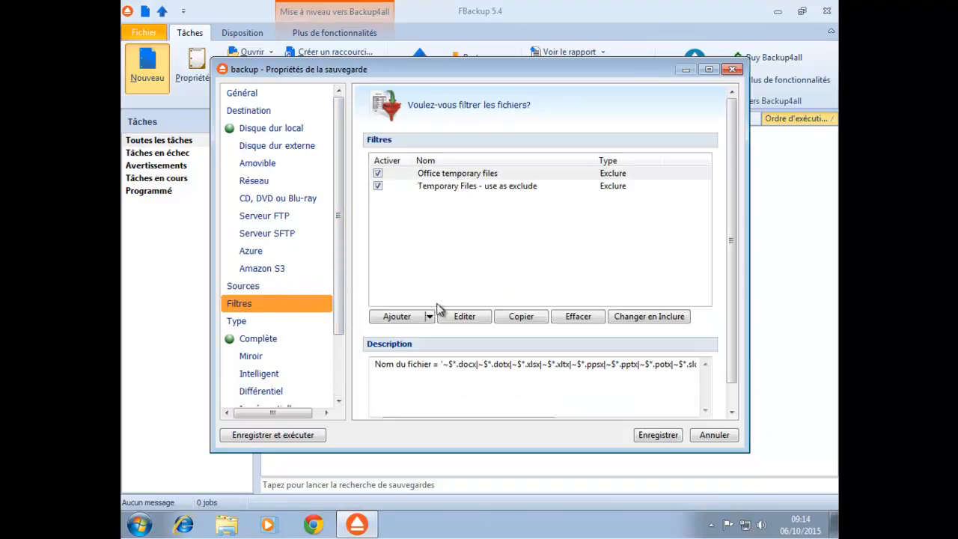
click(398, 318)
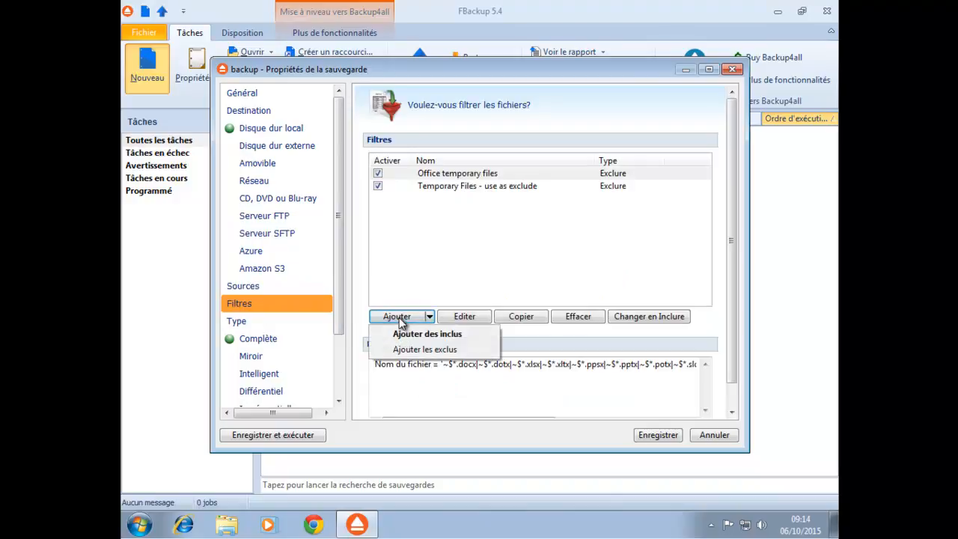
click(437, 280)
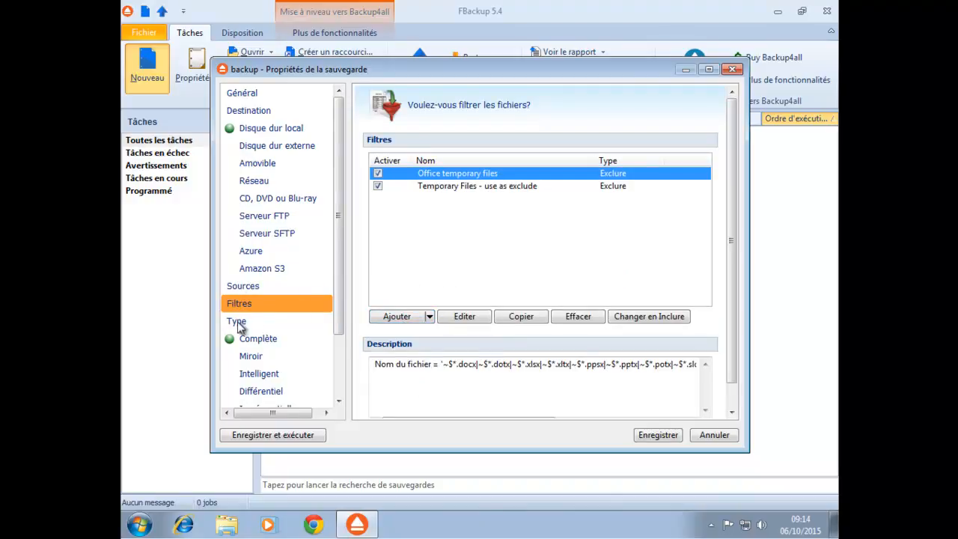
- Review the backup types from Complète to Incrémentielle, plus the compression, encryption and advanced options
click(247, 323)
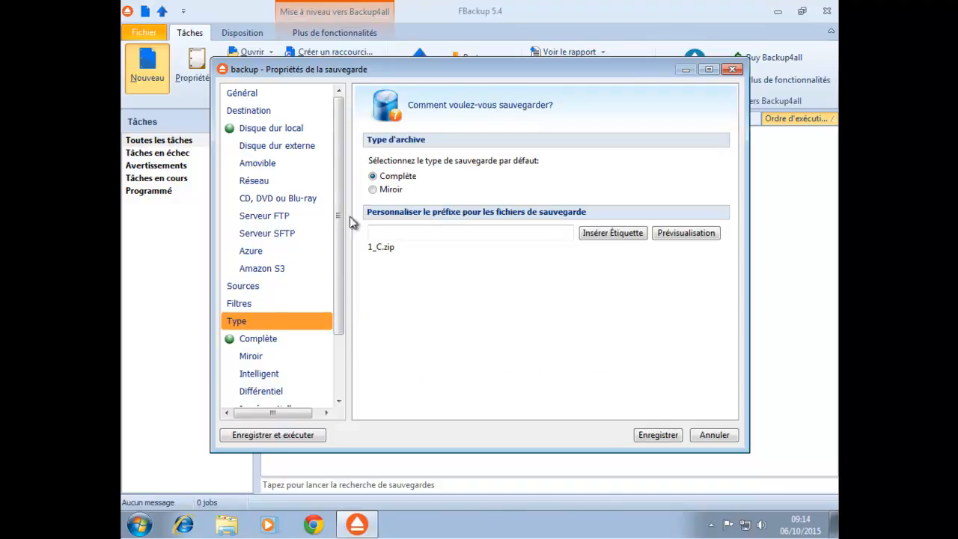
click(263, 341)
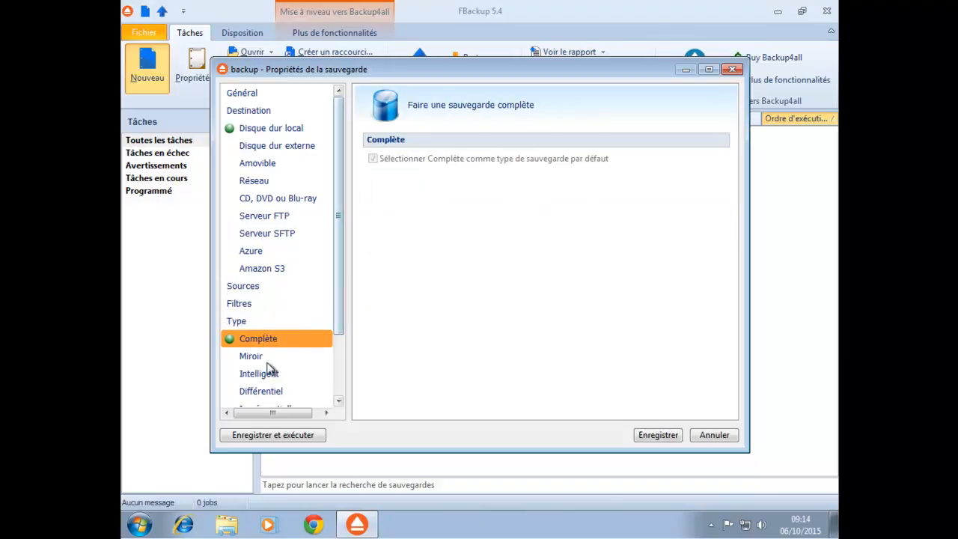
click(255, 359)
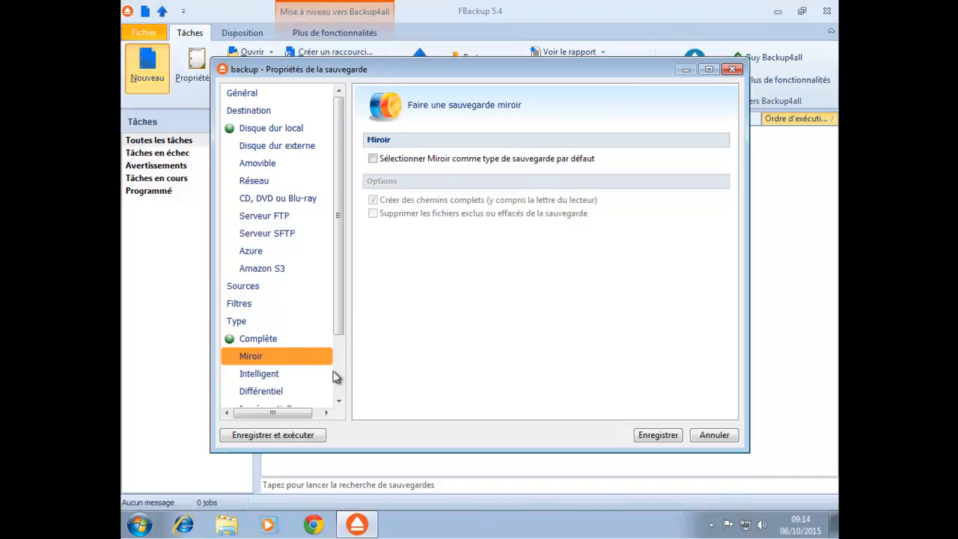
click(275, 378)
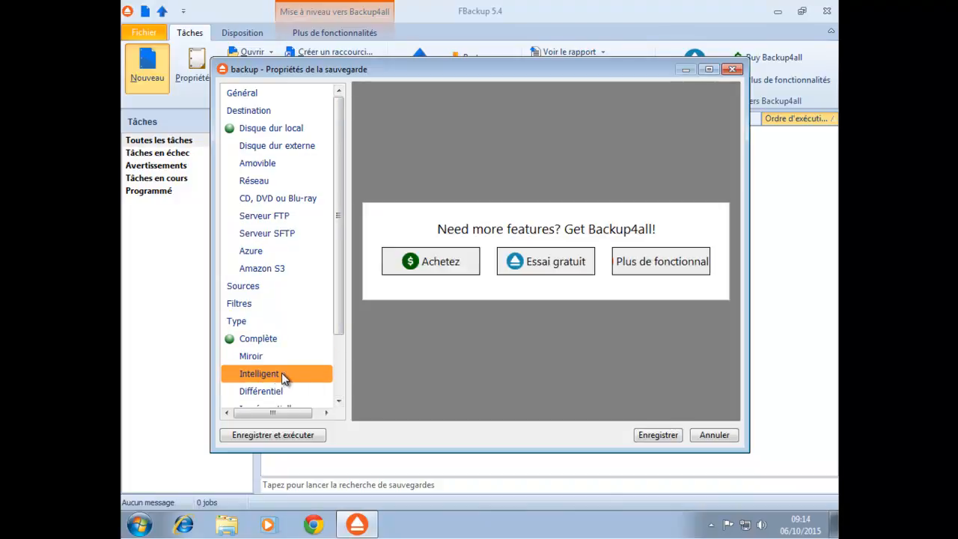
scroll(285, 381, down, 3)
click(278, 313)
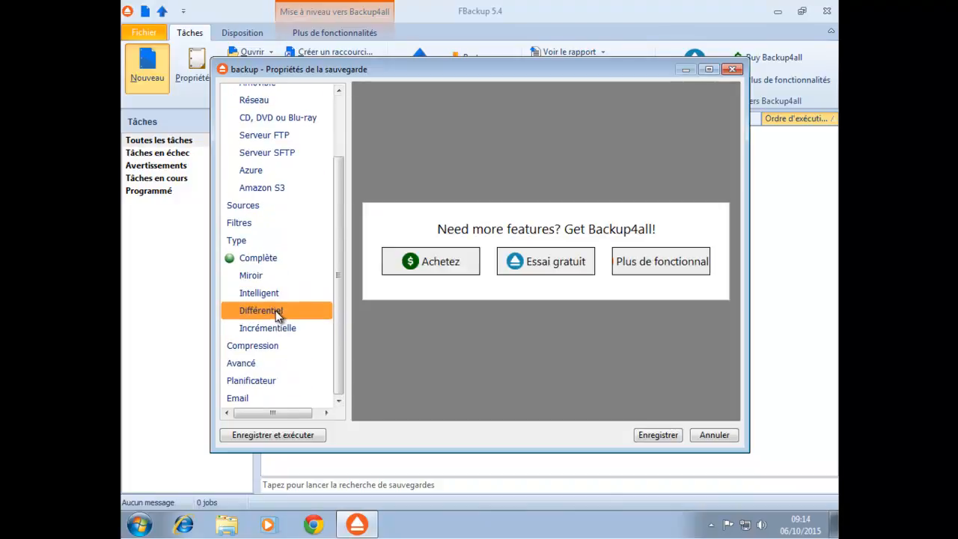
click(283, 328)
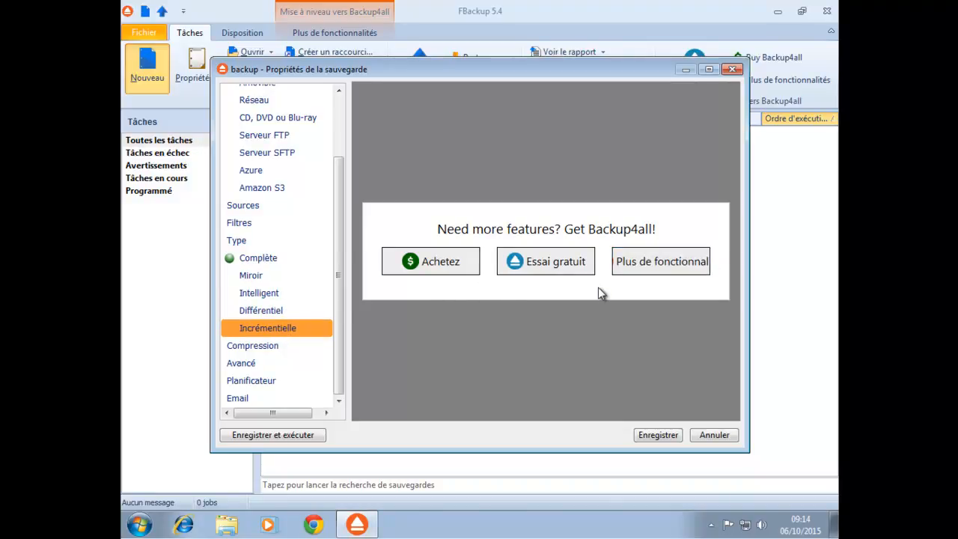
click(270, 352)
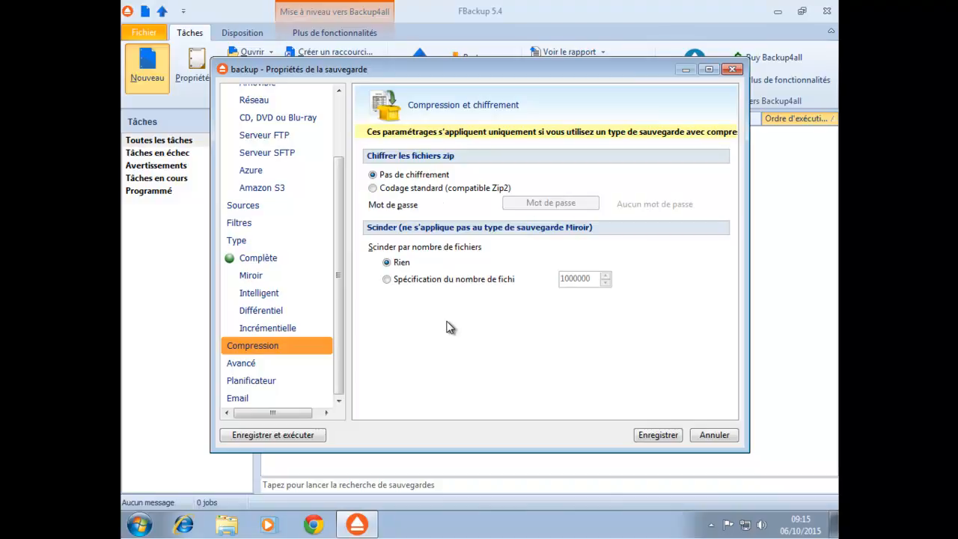
click(250, 363)
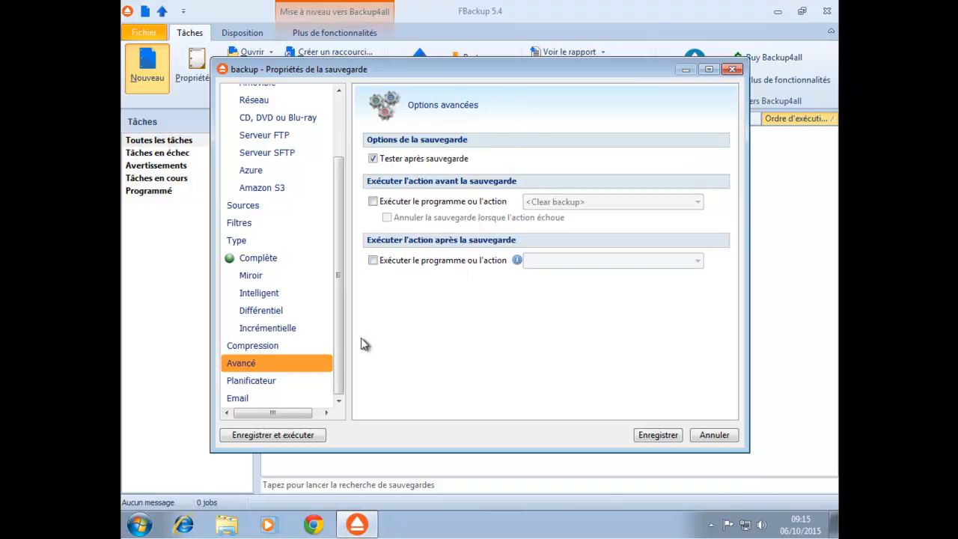
- Add a schedule to the backup task and enable Afficher l'application in its general properties
click(258, 381)
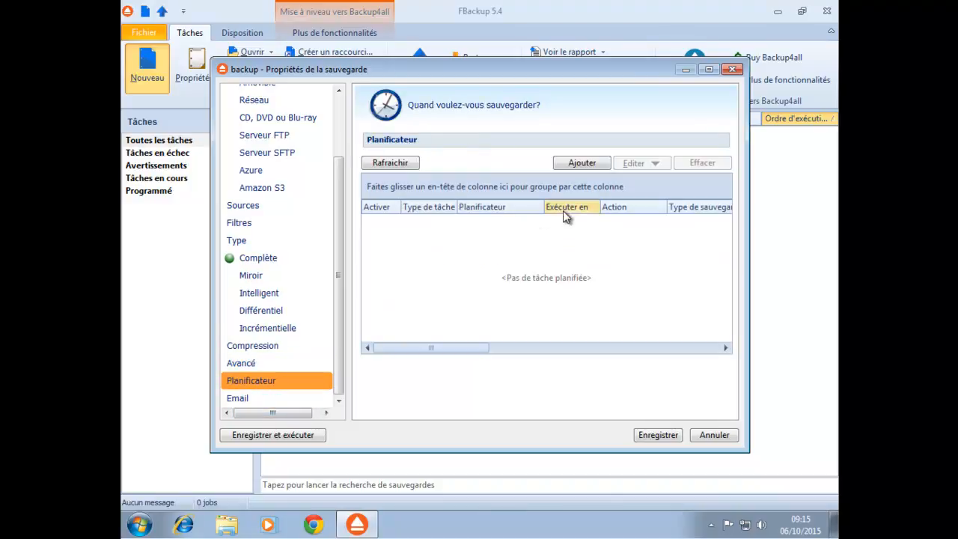
click(586, 163)
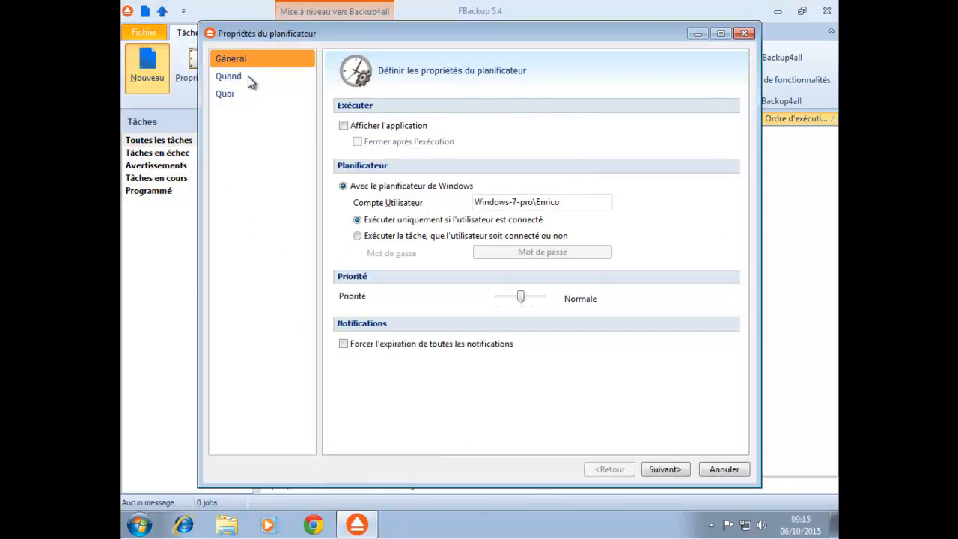
click(405, 128)
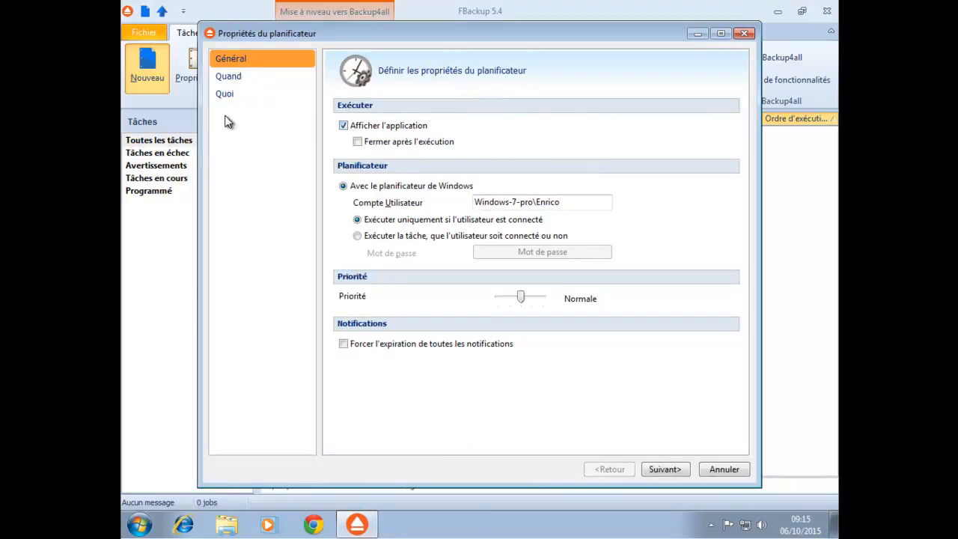
click(408, 143)
- Add a weekly (Hebdomadairement) trigger to the schedule, starting on 06/10/2015 at 20:00:00
click(238, 77)
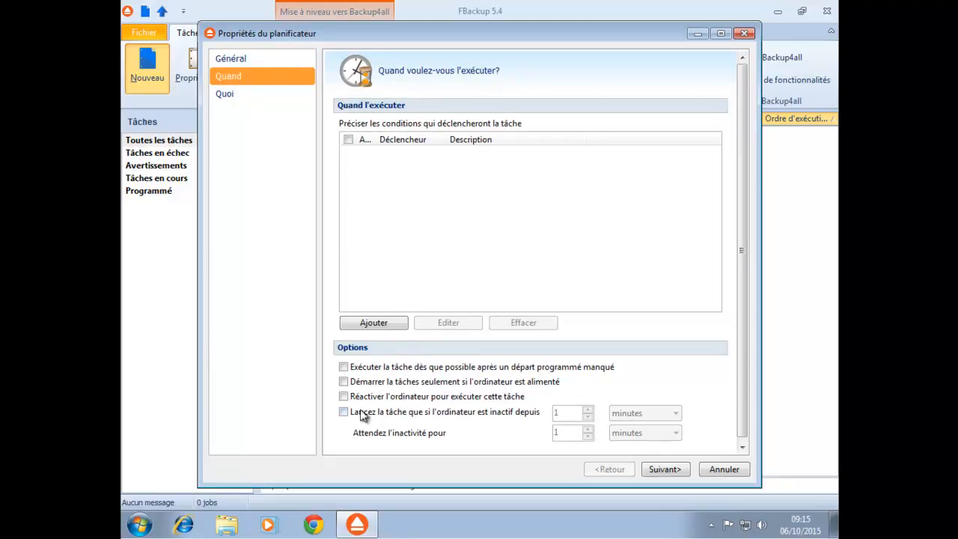
click(372, 323)
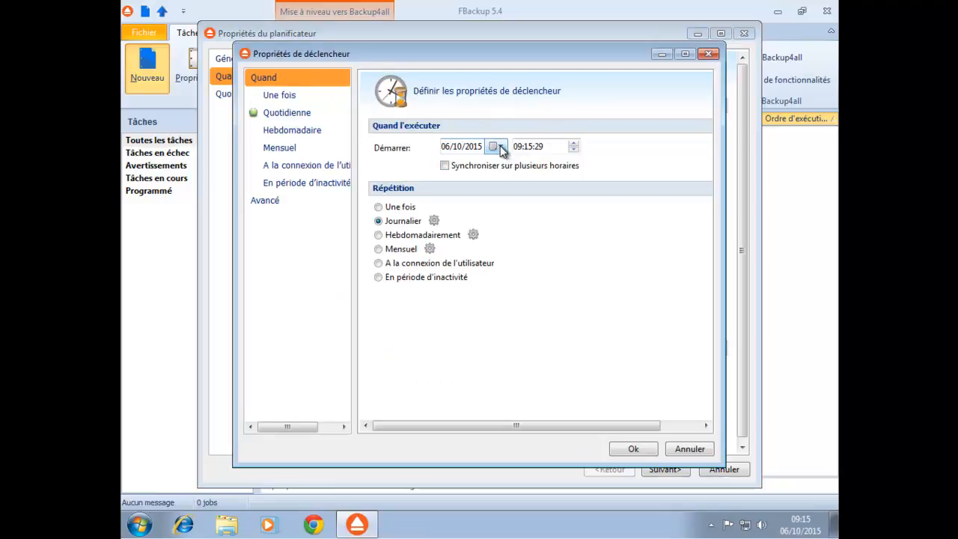
click(405, 236)
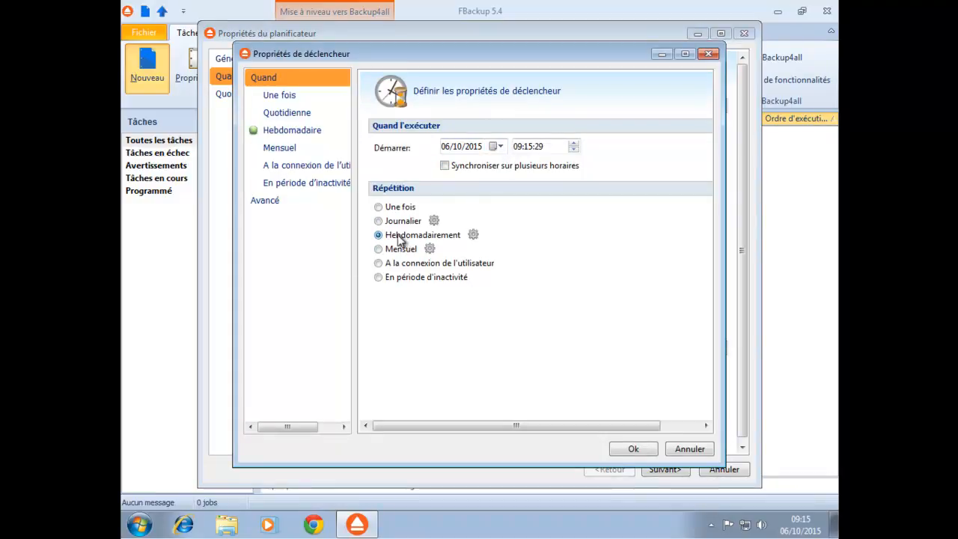
click(496, 147)
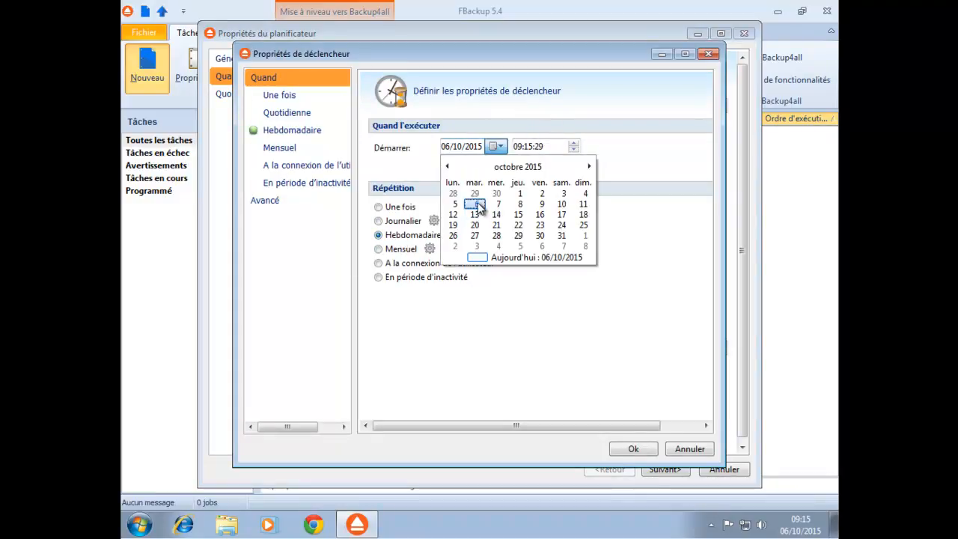
click(476, 202)
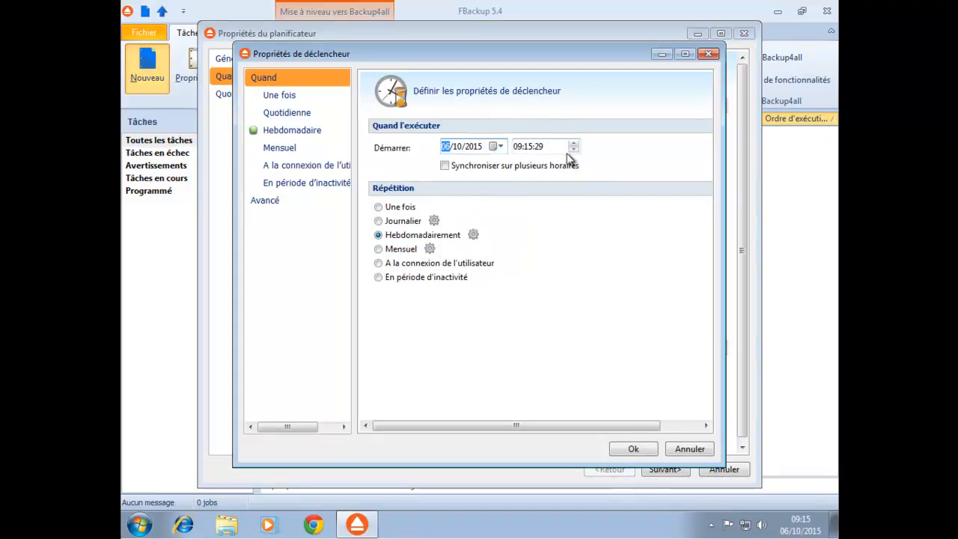
click(518, 150)
text(20)
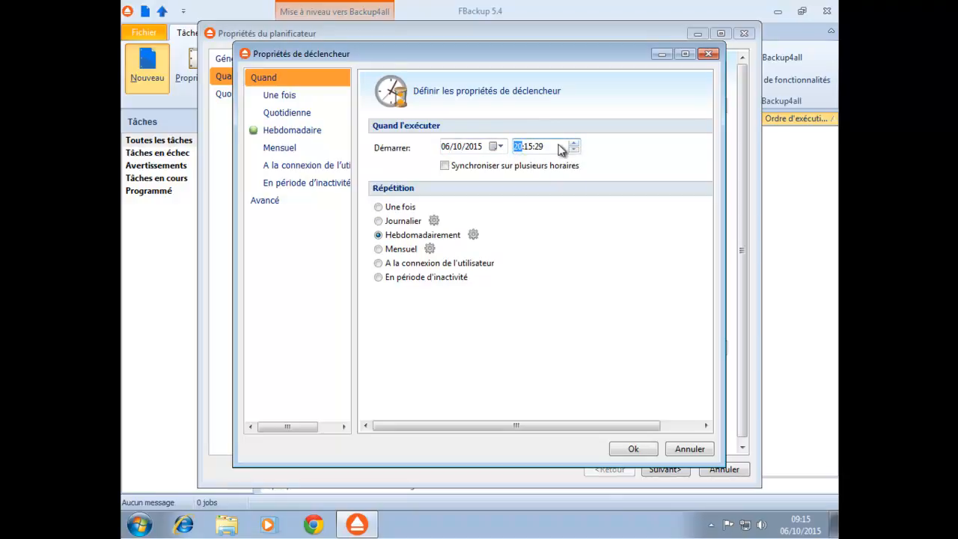
click(528, 147)
text(00:00)
- Set the weekly trigger to run only on vendredi, and finish the schedule with Sauvegarde as its action
click(473, 235)
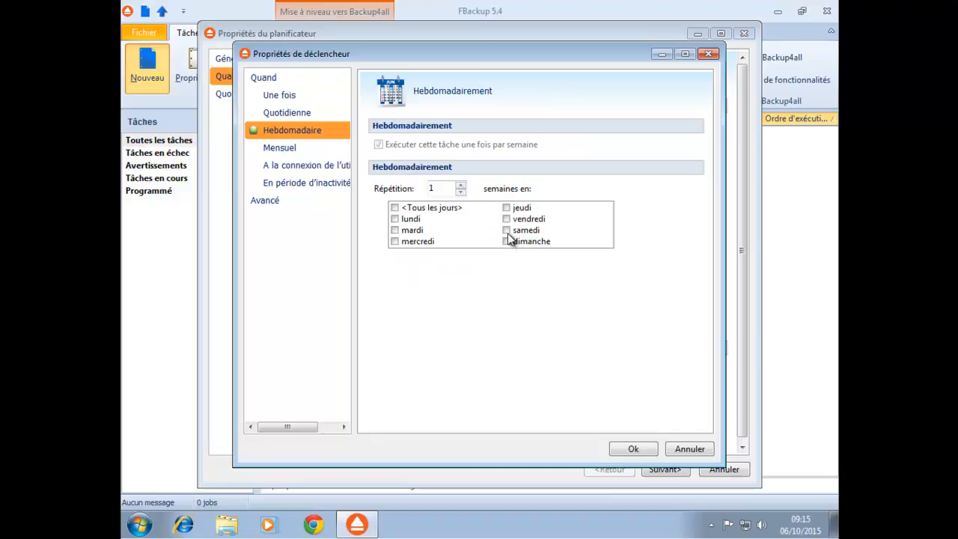
click(507, 231)
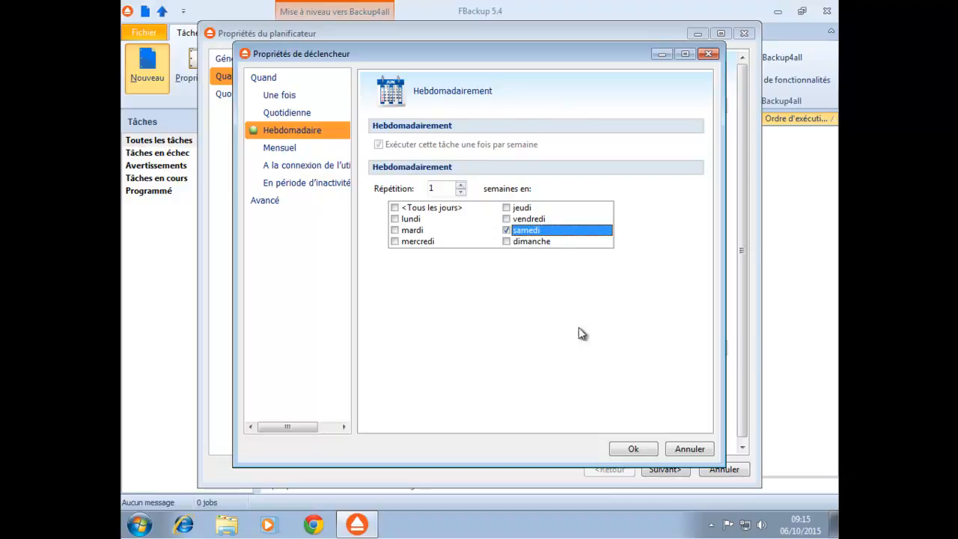
click(507, 219)
click(507, 231)
click(632, 449)
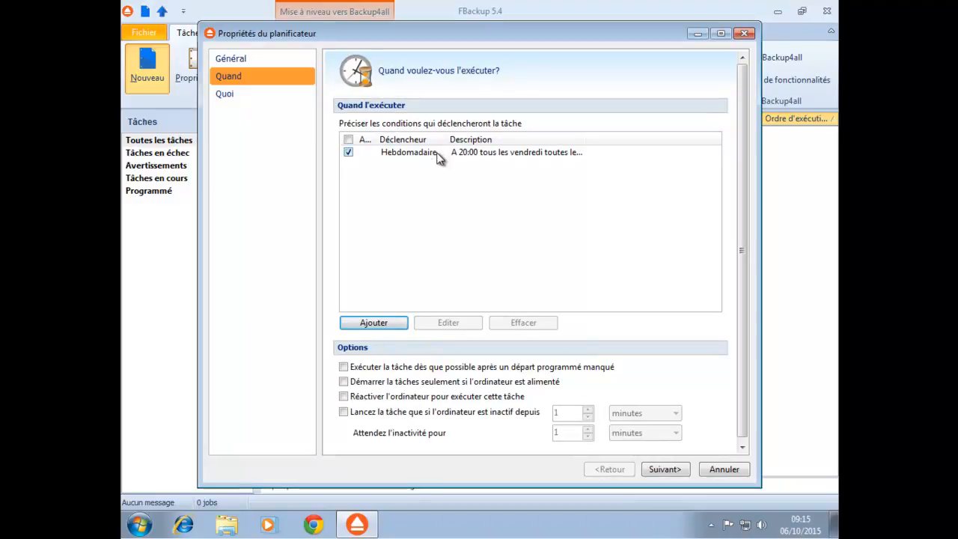
click(232, 94)
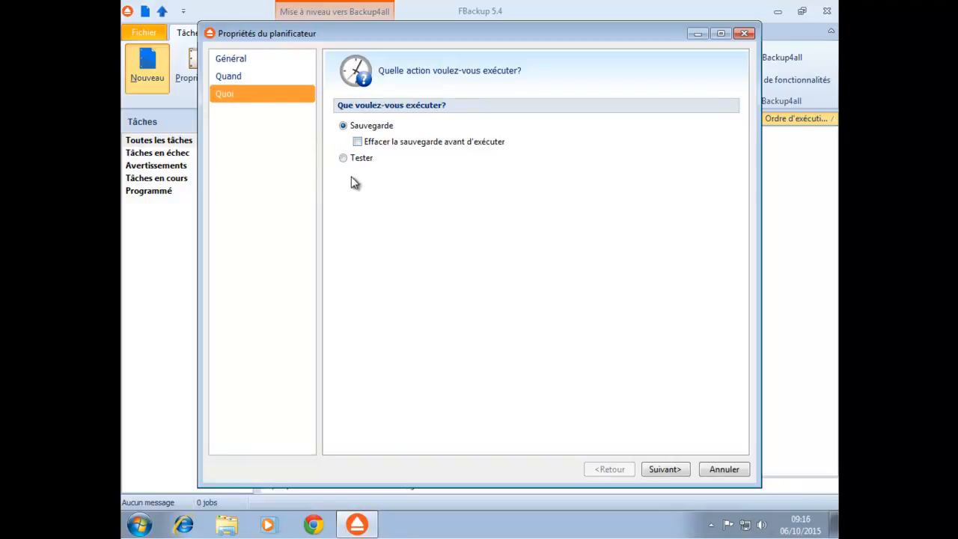
click(666, 470)
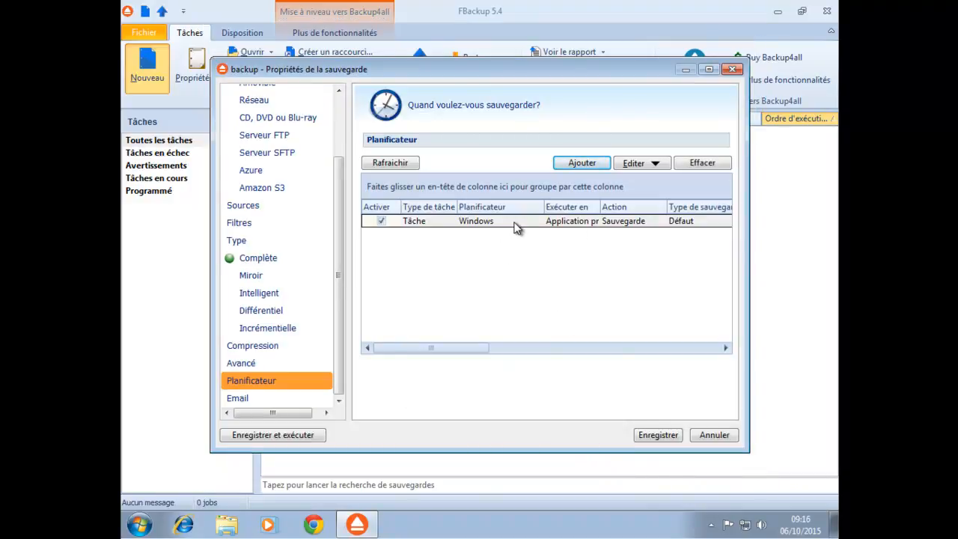
- Check the task's email page, save the backup task and run its backup, closing the notifications
click(253, 399)
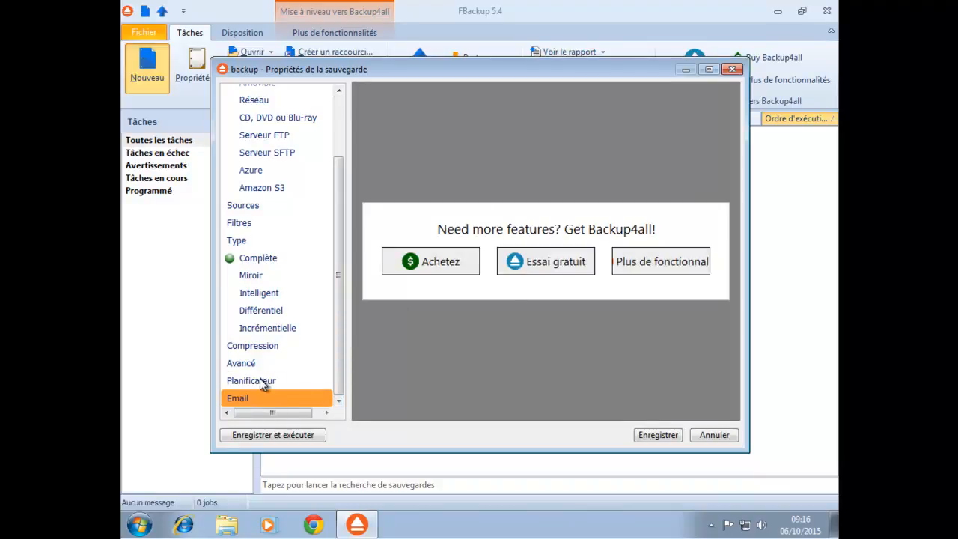
click(658, 436)
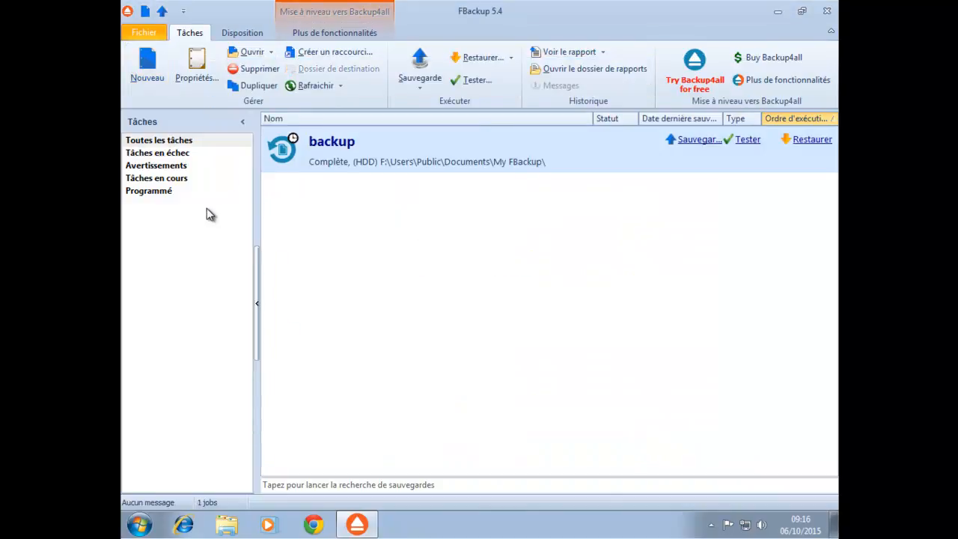
click(700, 139)
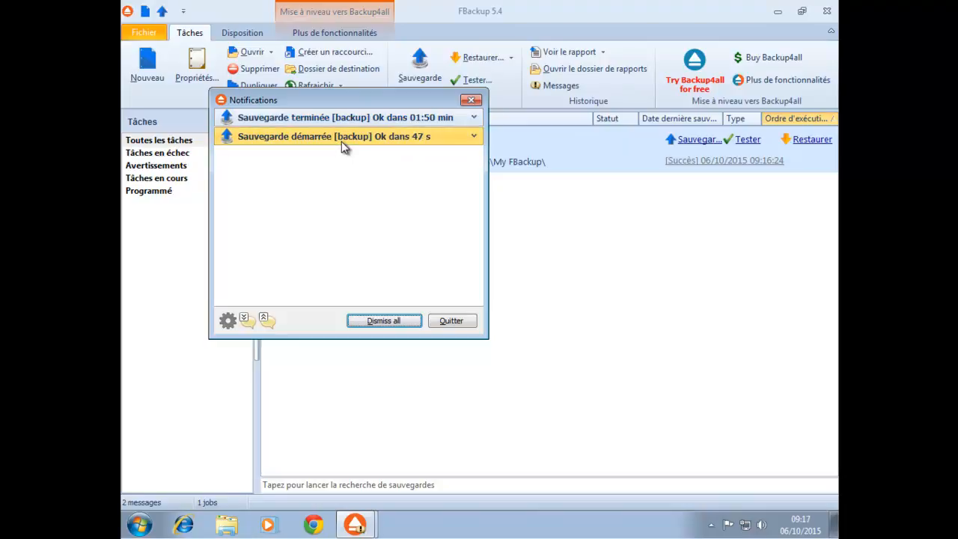
click(453, 322)
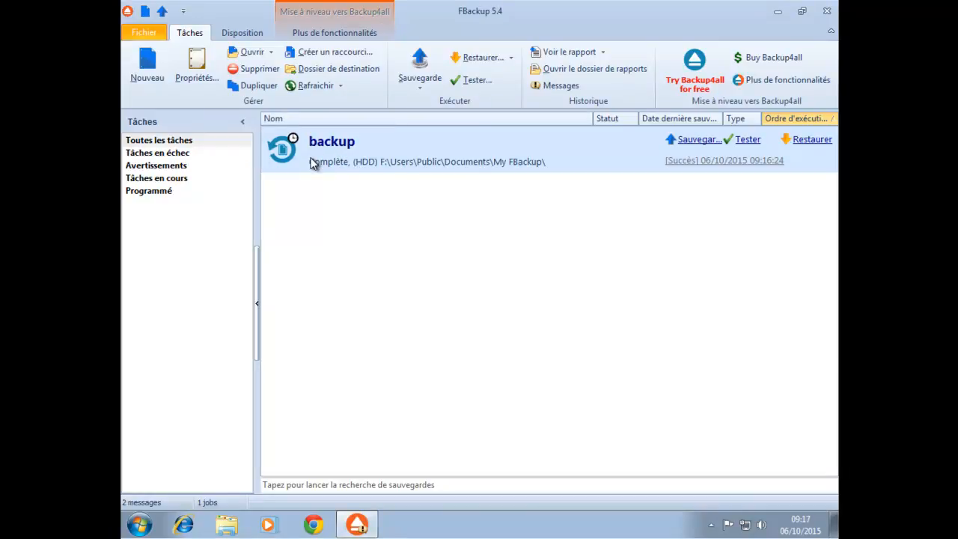
- Start restoring the backup to its original location, with the option to choose the files and restore their latest version
click(813, 140)
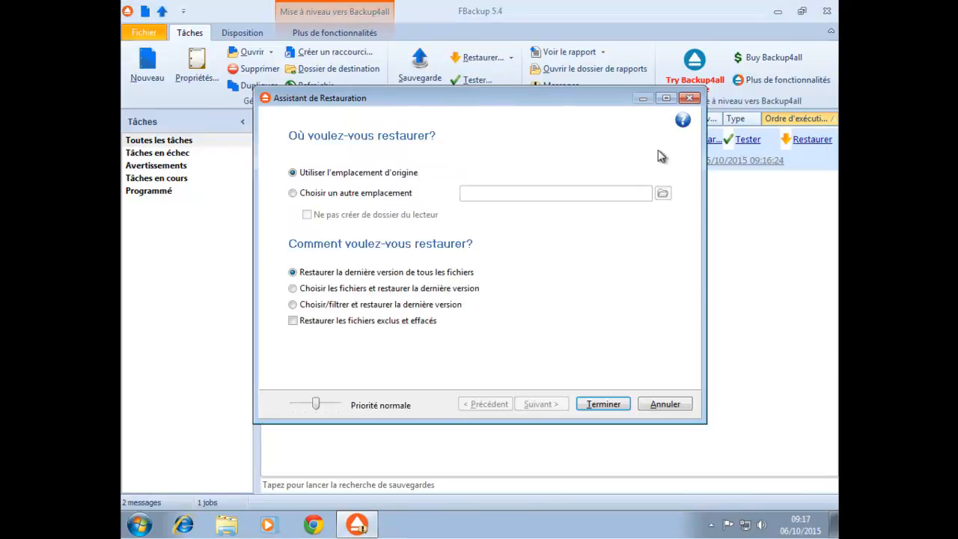
click(320, 193)
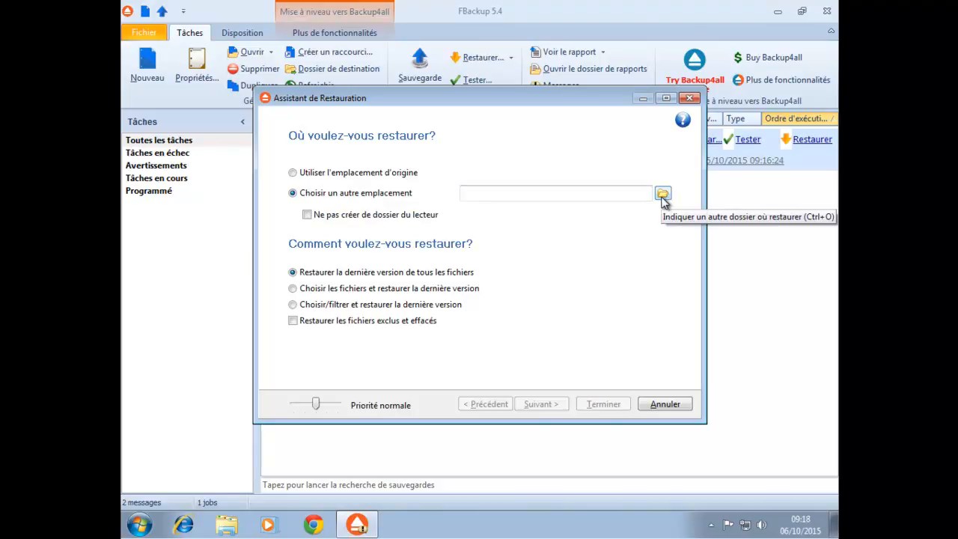
click(356, 176)
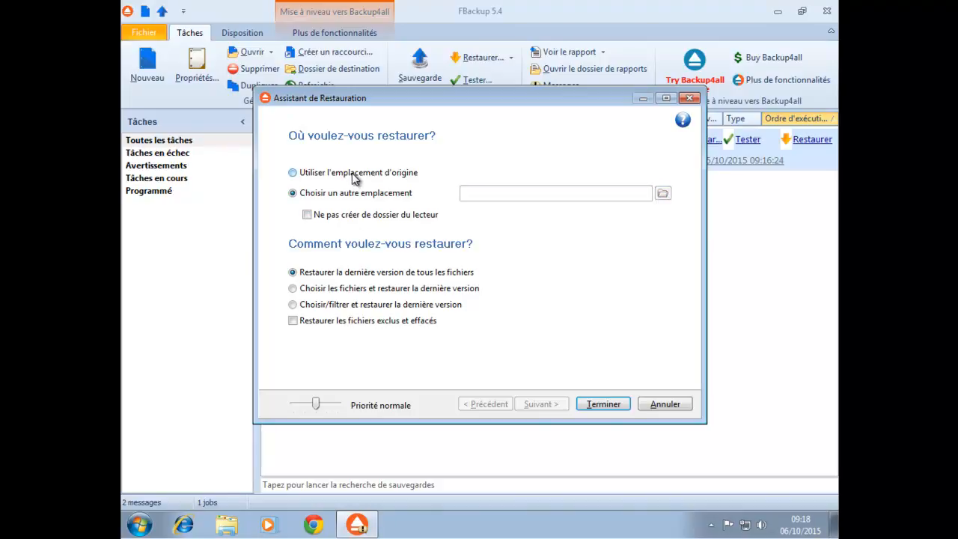
click(355, 177)
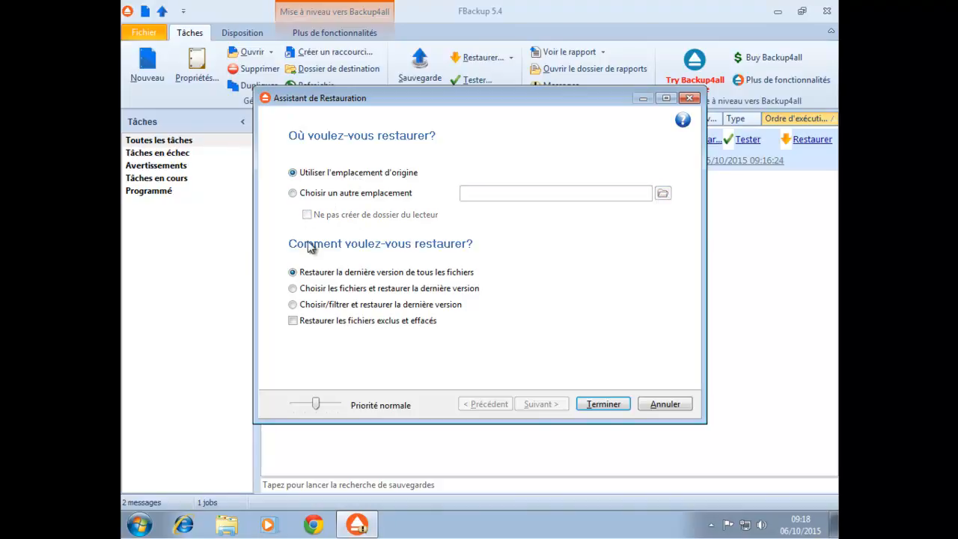
click(349, 292)
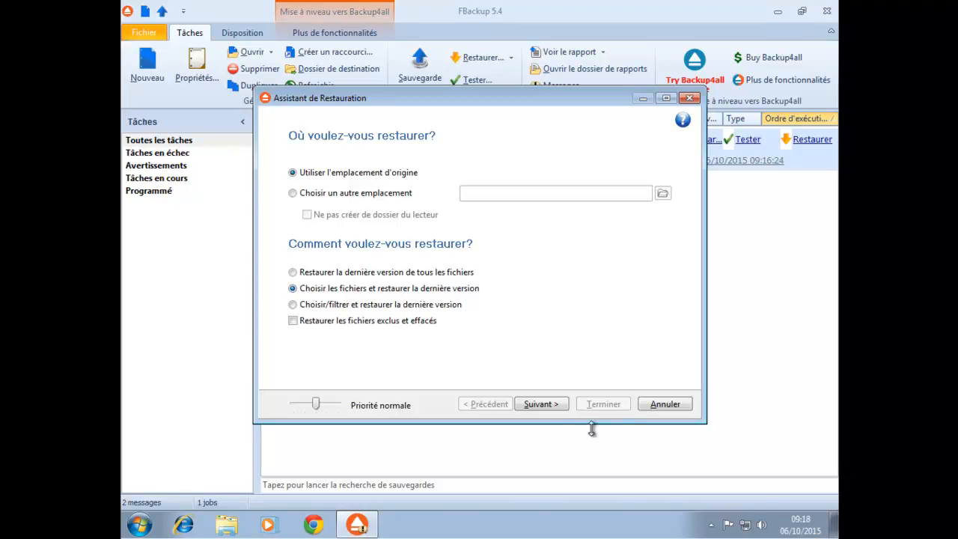
click(554, 408)
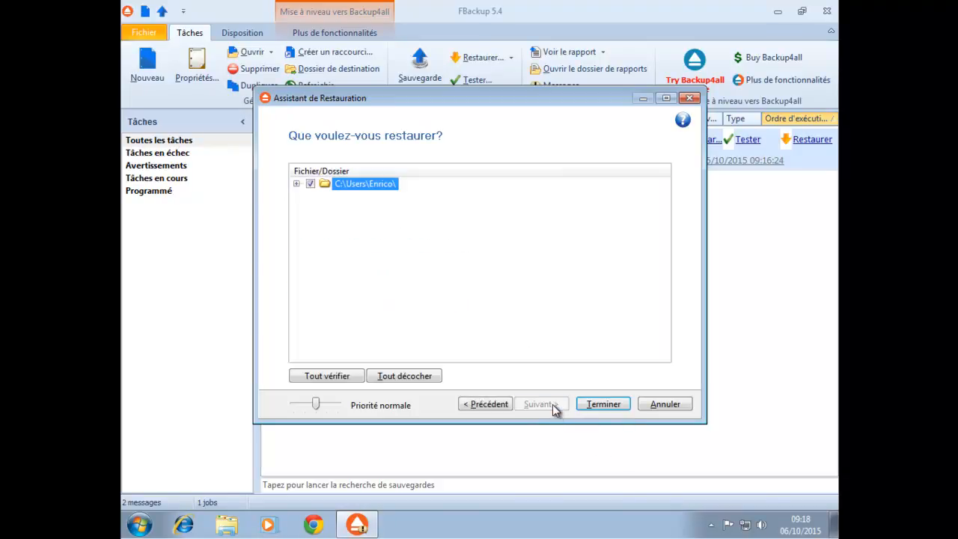
- Expand the profile folder, select only ntuser.dat.LOG2 for restoring, and launch the restore
click(297, 183)
click(310, 183)
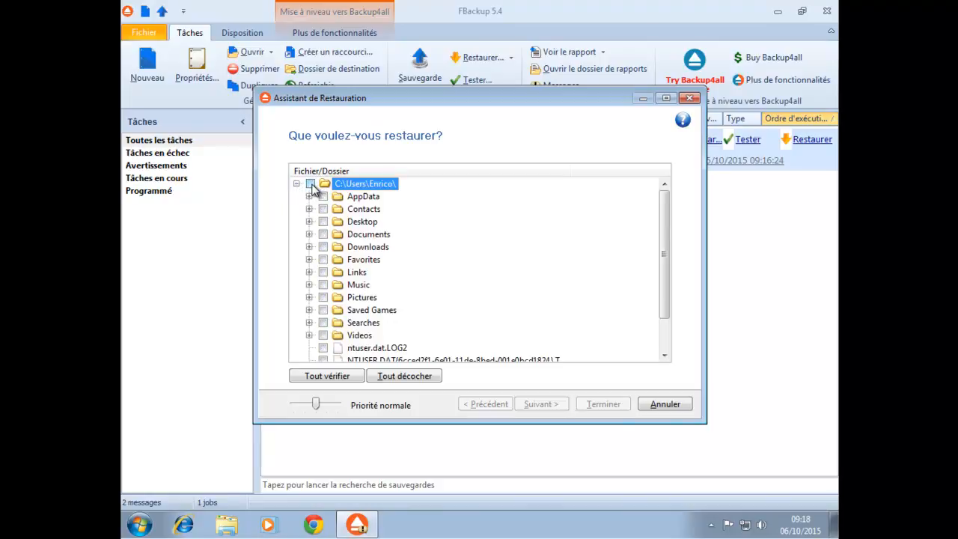
scroll(424, 265, down, 1)
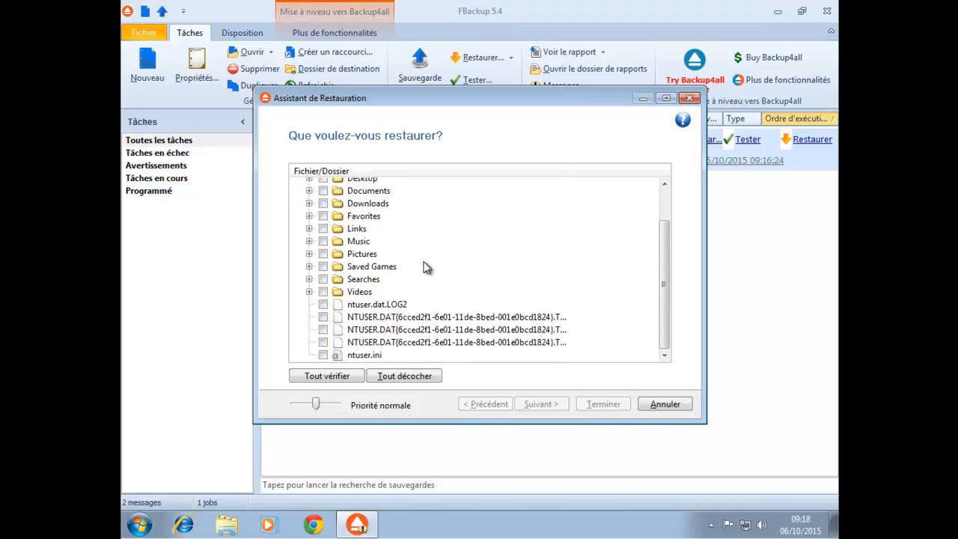
click(323, 304)
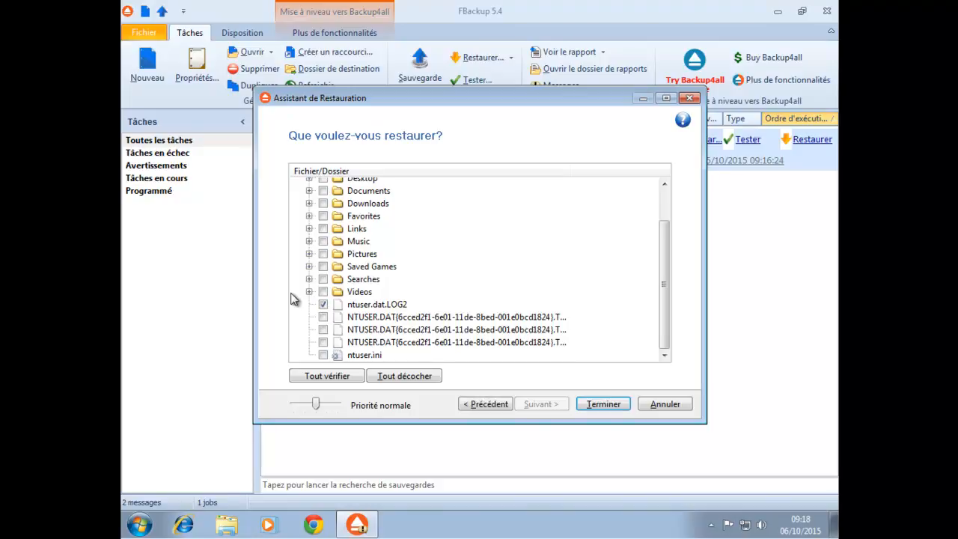
click(602, 404)
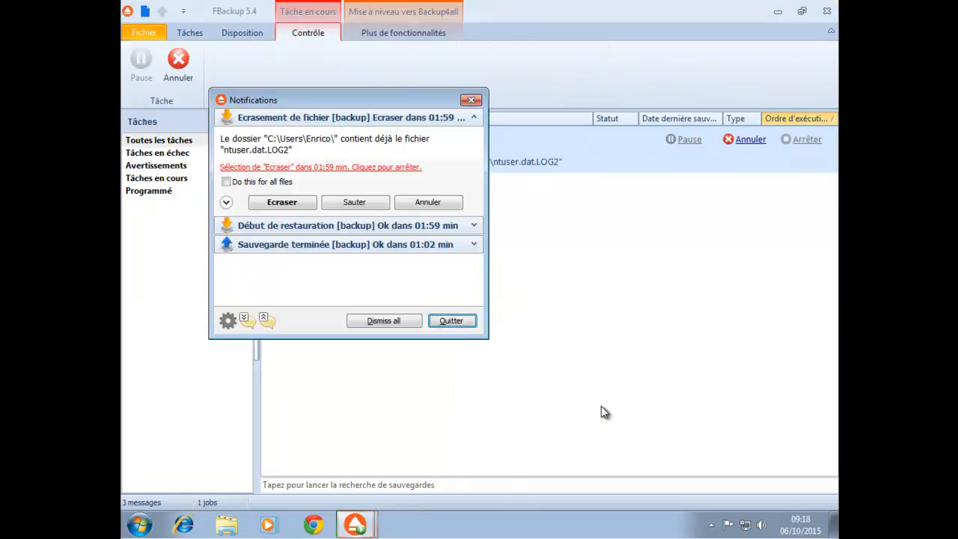
- Cancel the running restore of ntuser.dat.LOG2 and open its restore report
click(451, 322)
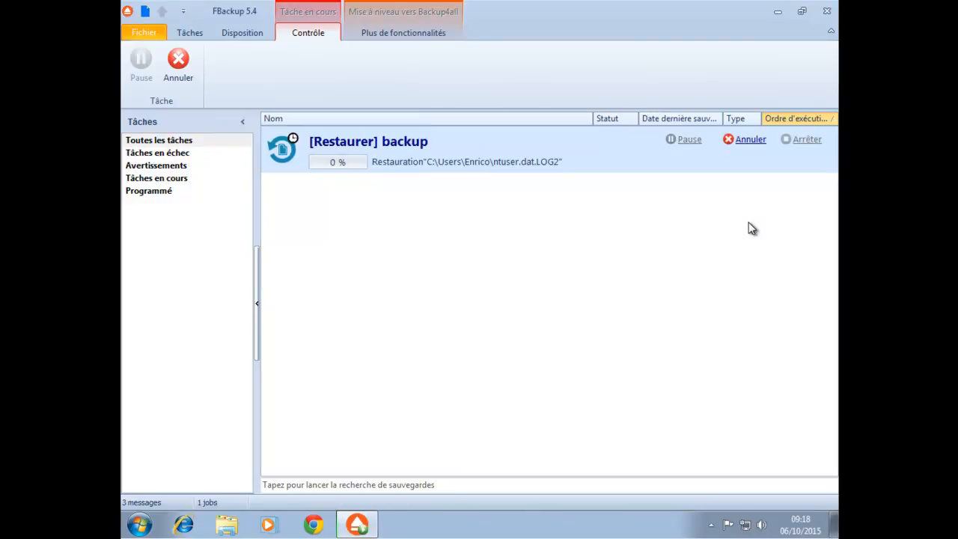
click(749, 140)
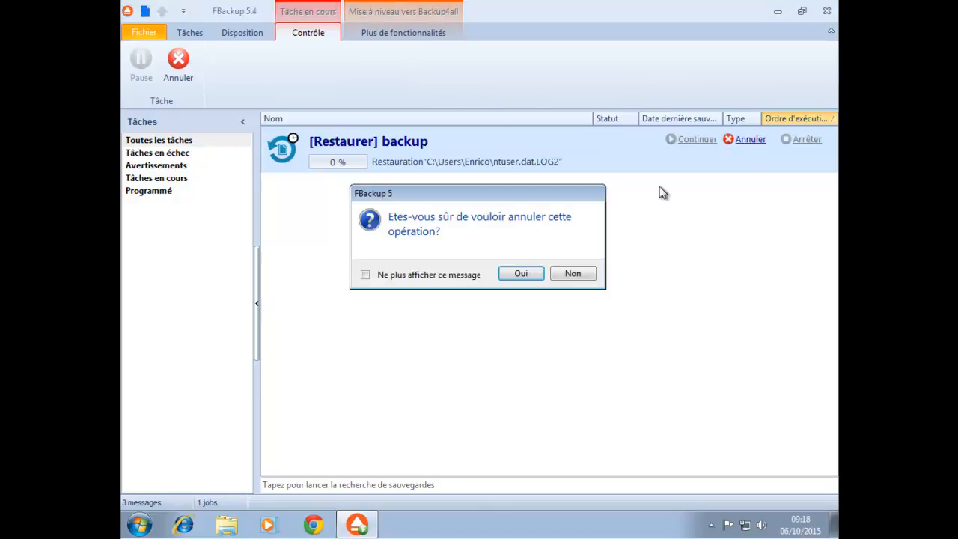
click(522, 274)
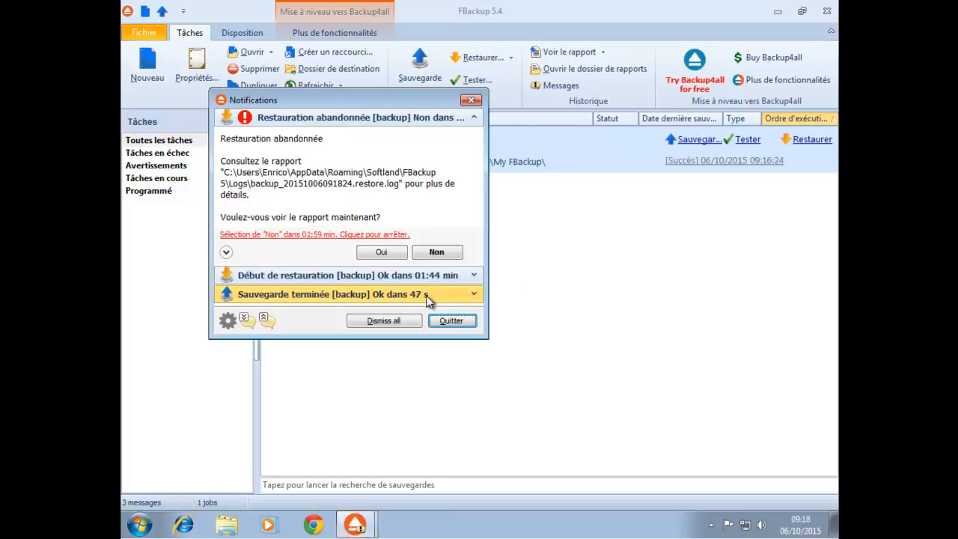
click(385, 254)
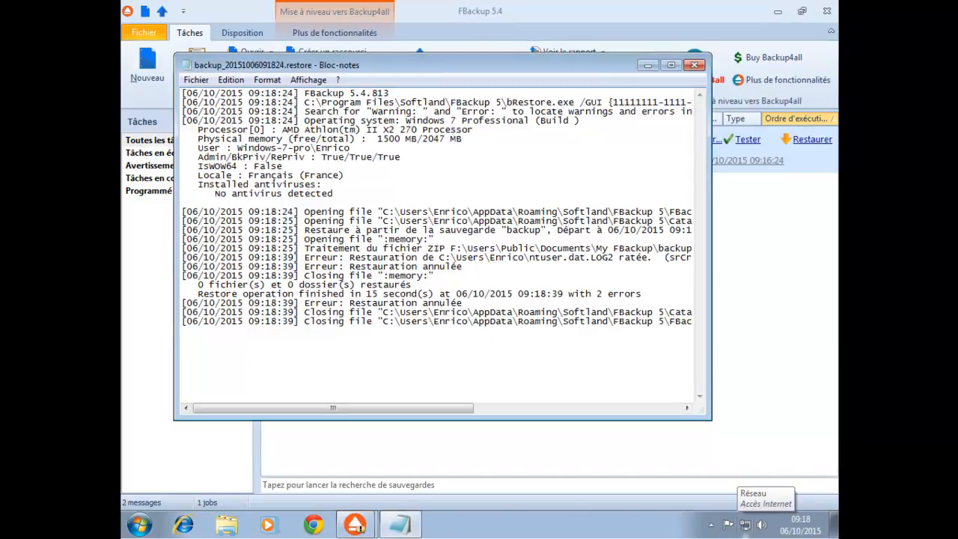